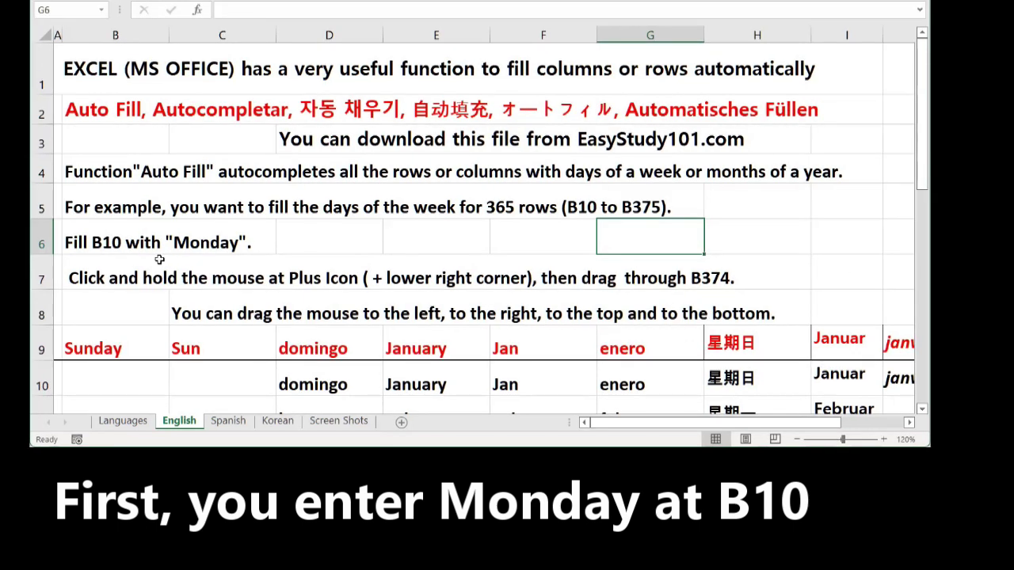
- Enter Monday in cell B10 as the starting value of the weekday column
scroll(158, 261, down, 2)
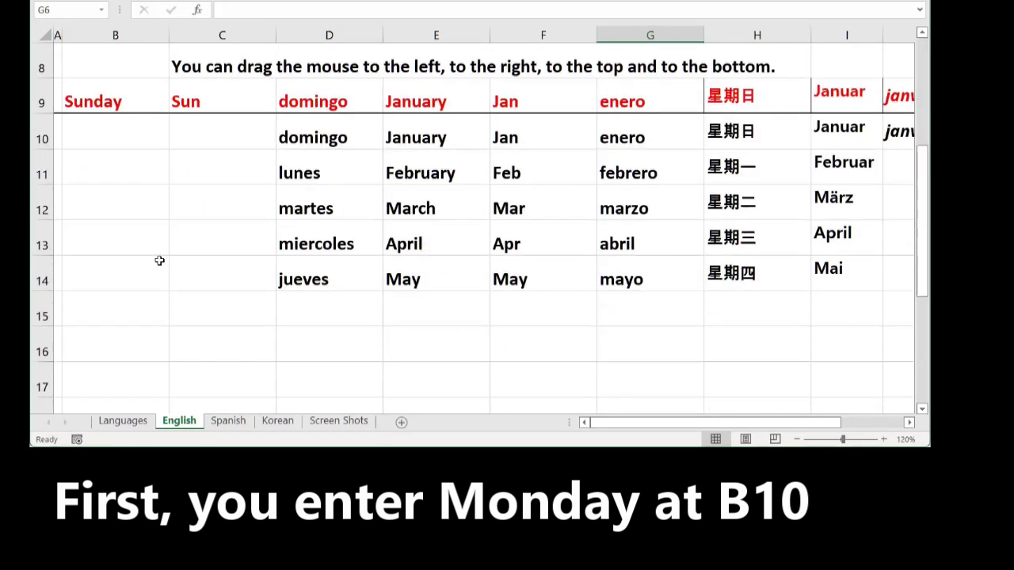
click(99, 142)
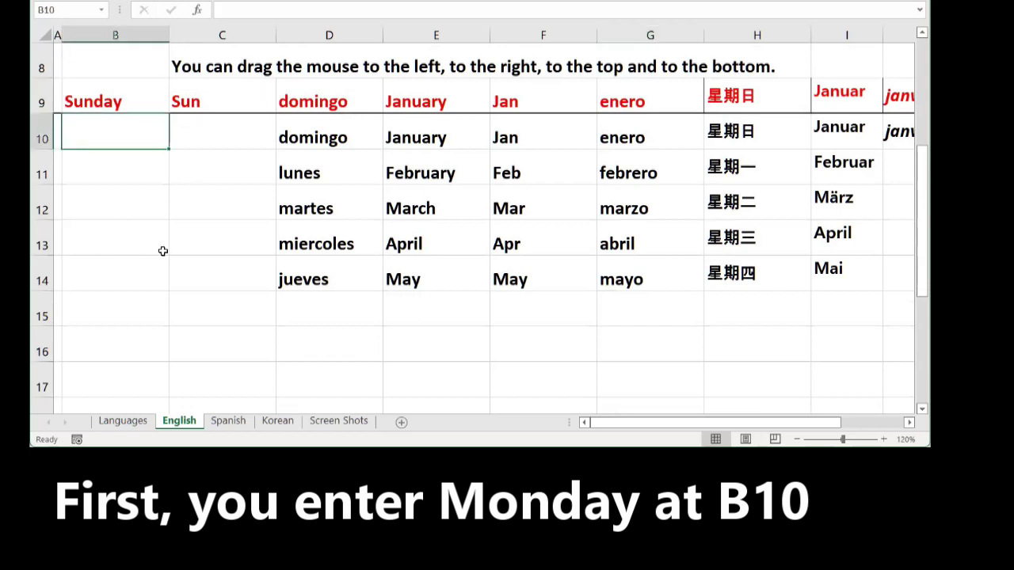
text(Monday)
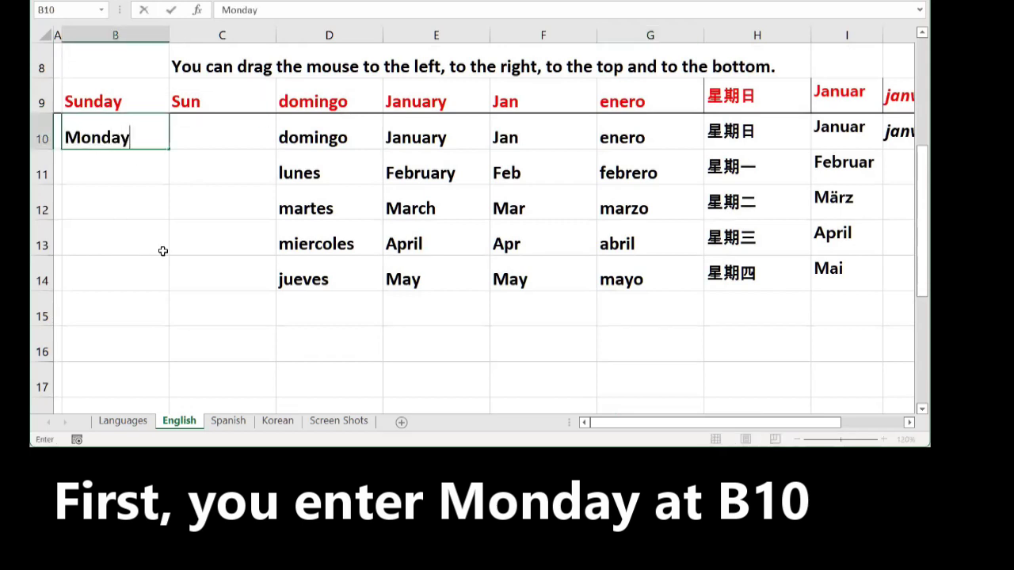
scroll(245, 186, up, 3)
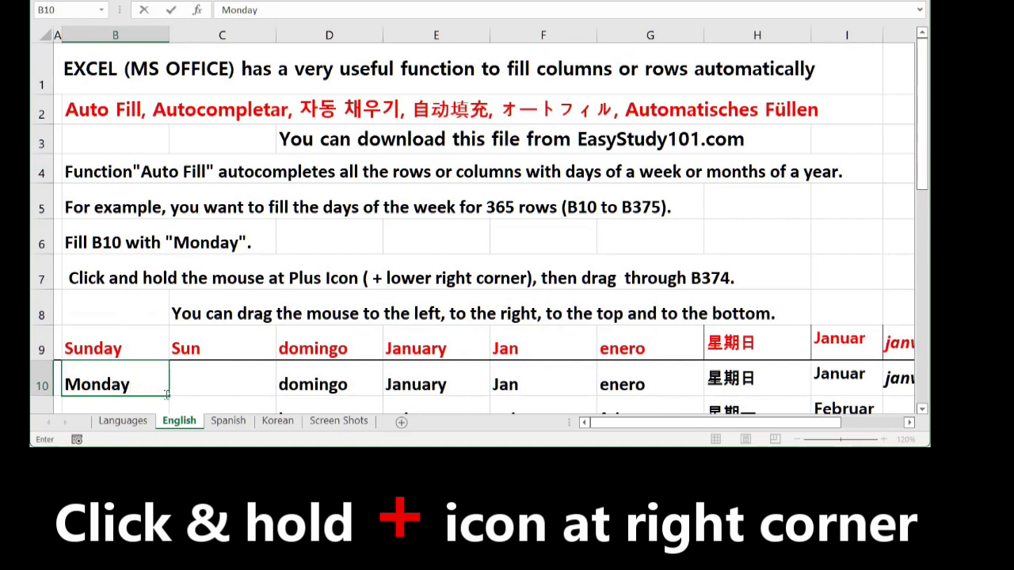
scroll(176, 387, down, 3)
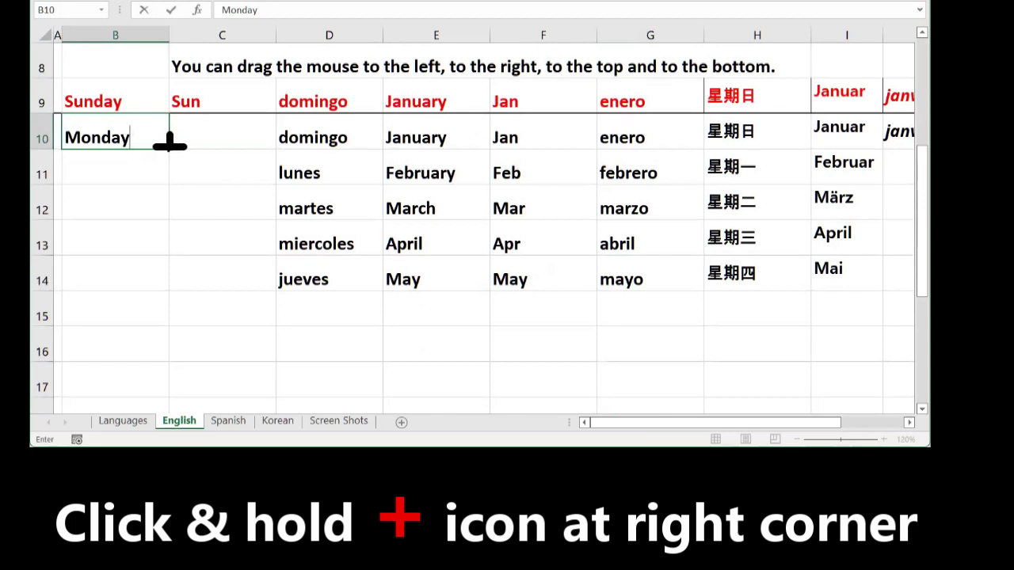
- Auto-fill the days of the week from B10 down column B to row 365 and check the filled rows
drag(170, 143, 168, 167)
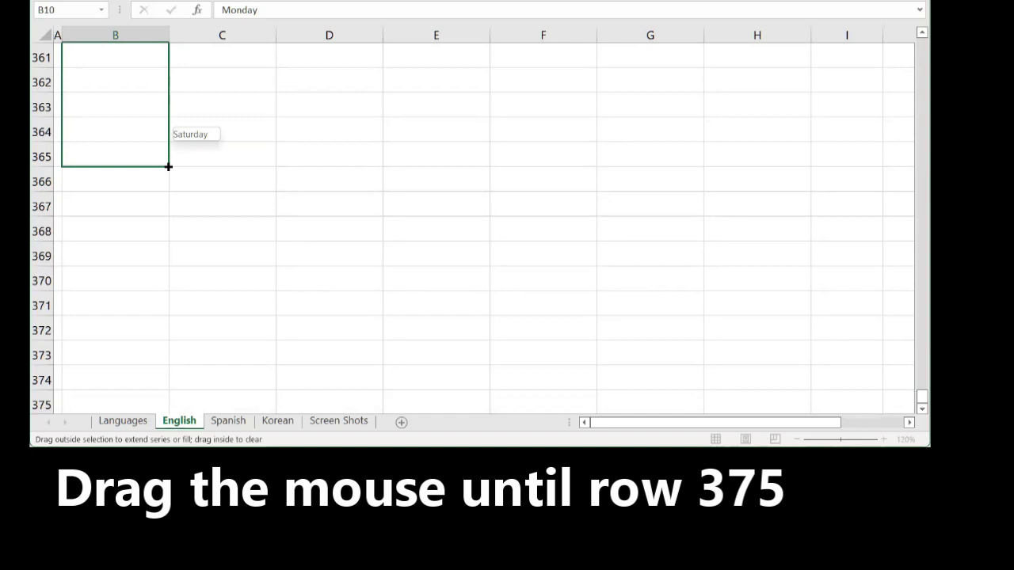
drag(168, 167, 168, 166)
scroll(216, 199, up, 12)
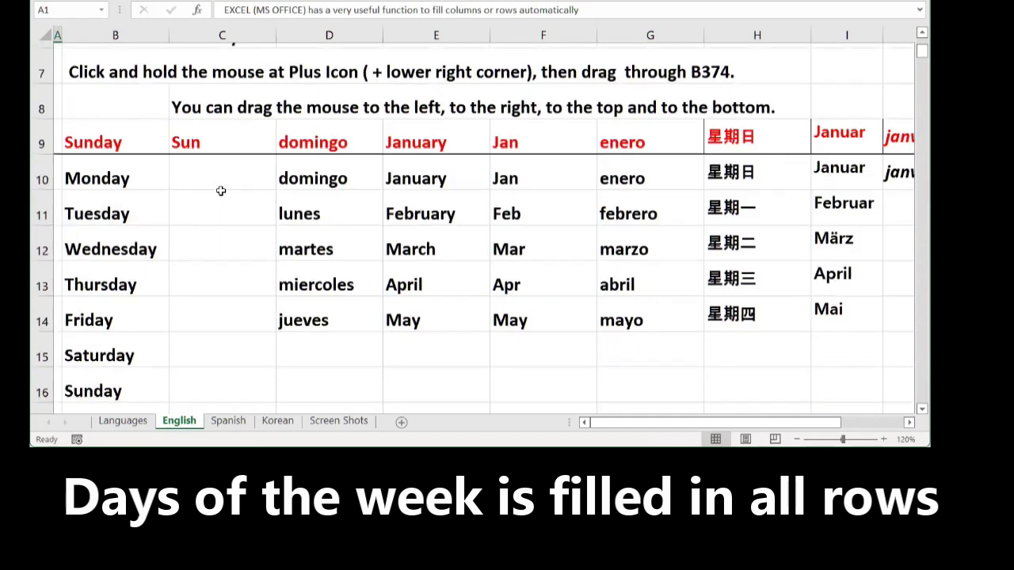
scroll(220, 190, down, 1)
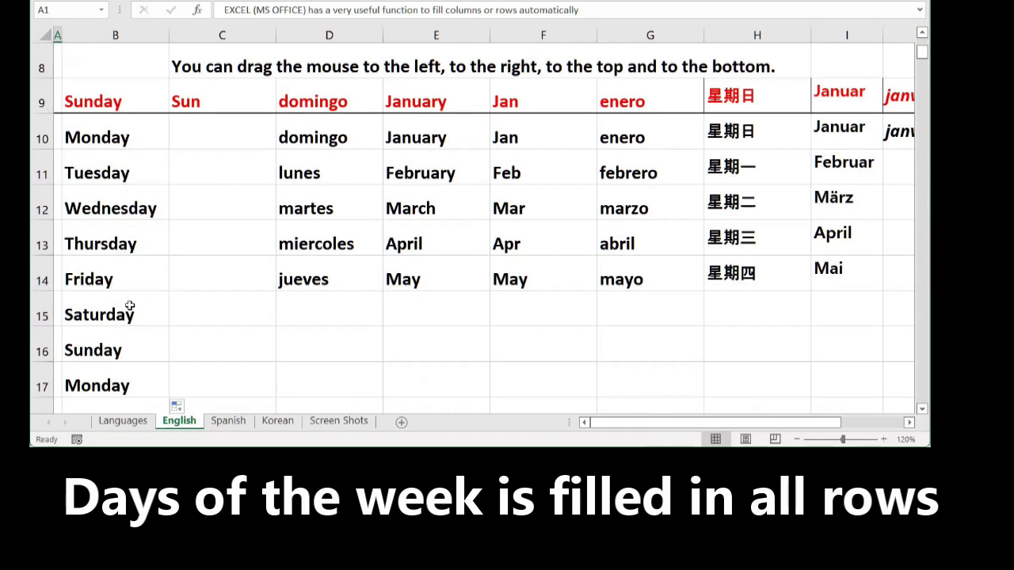
scroll(132, 309, down, 3)
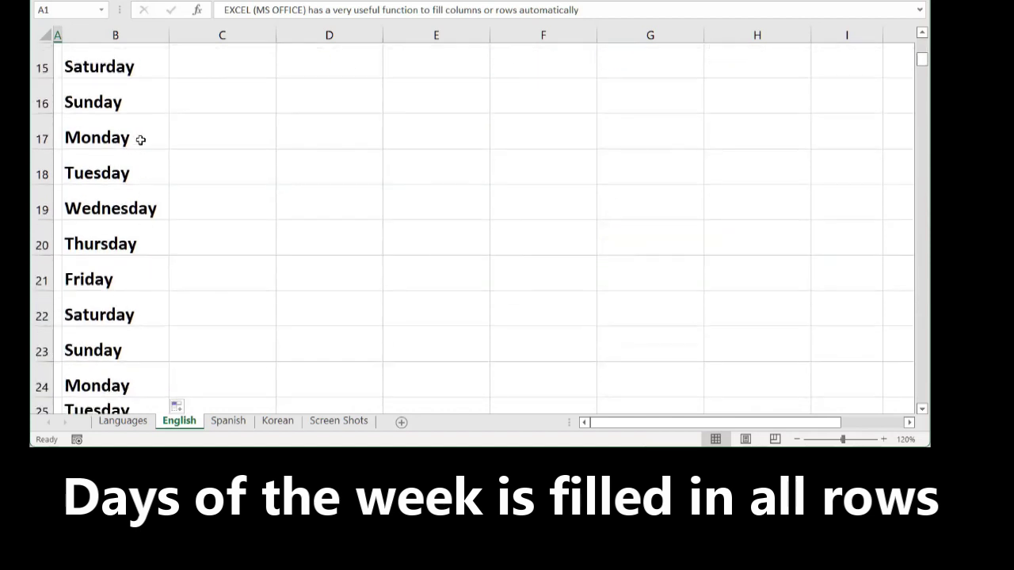
scroll(138, 147, down, 3)
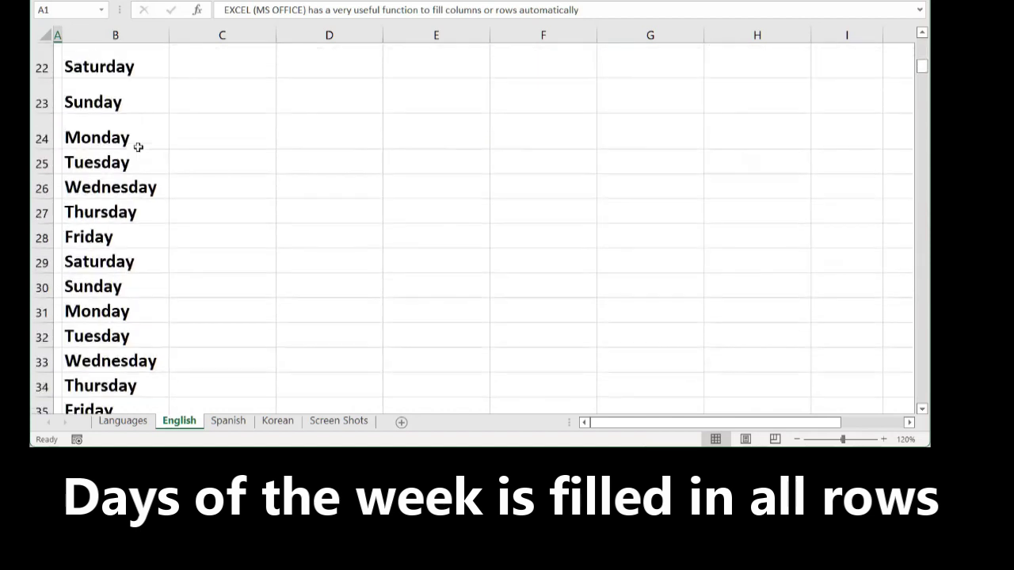
scroll(137, 151, up, 2)
scroll(137, 151, up, 5)
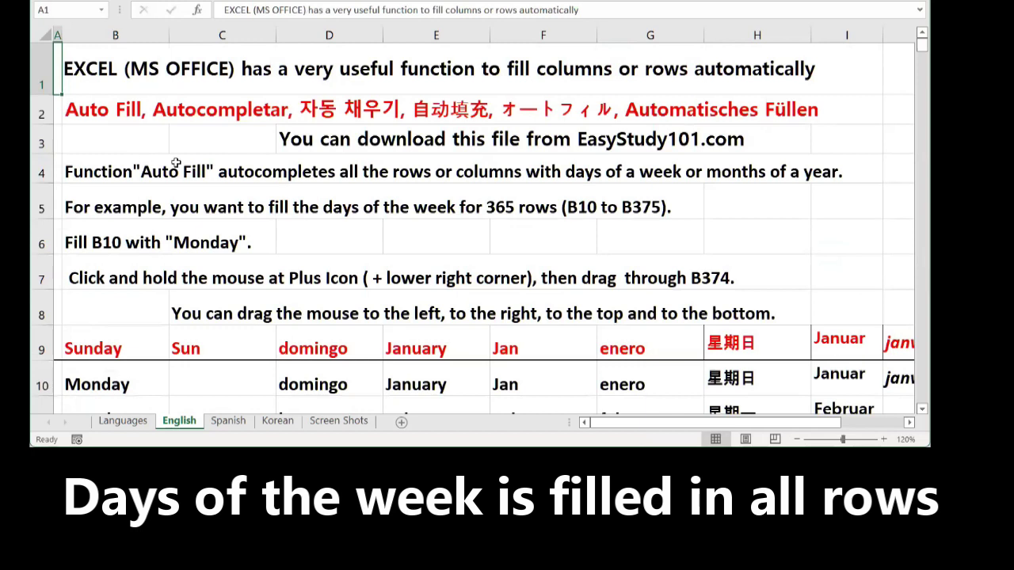
- Enter Sun in C10 and auto-fill the abbreviated weekdays down to C16
scroll(177, 163, down, 3)
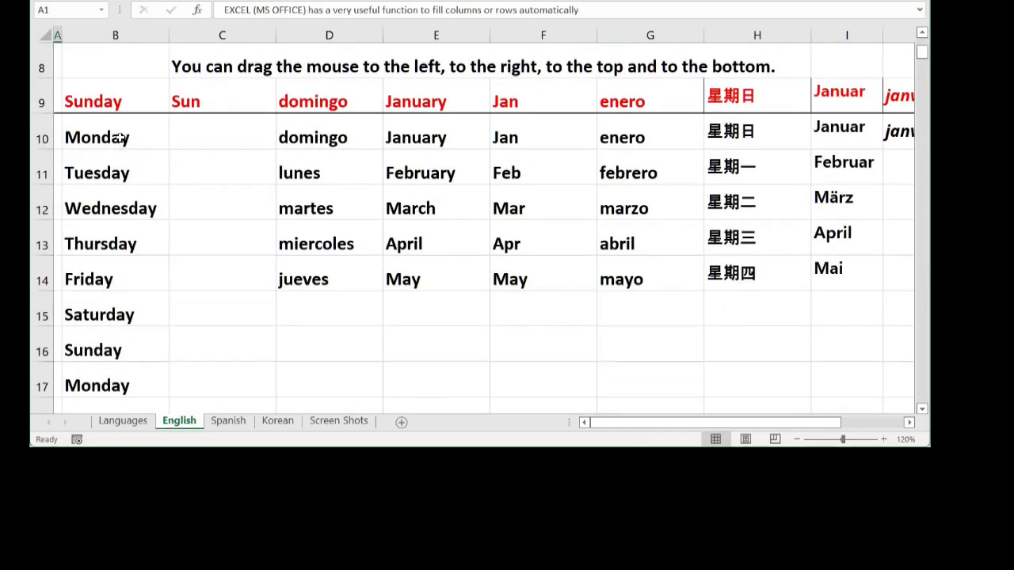
click(205, 135)
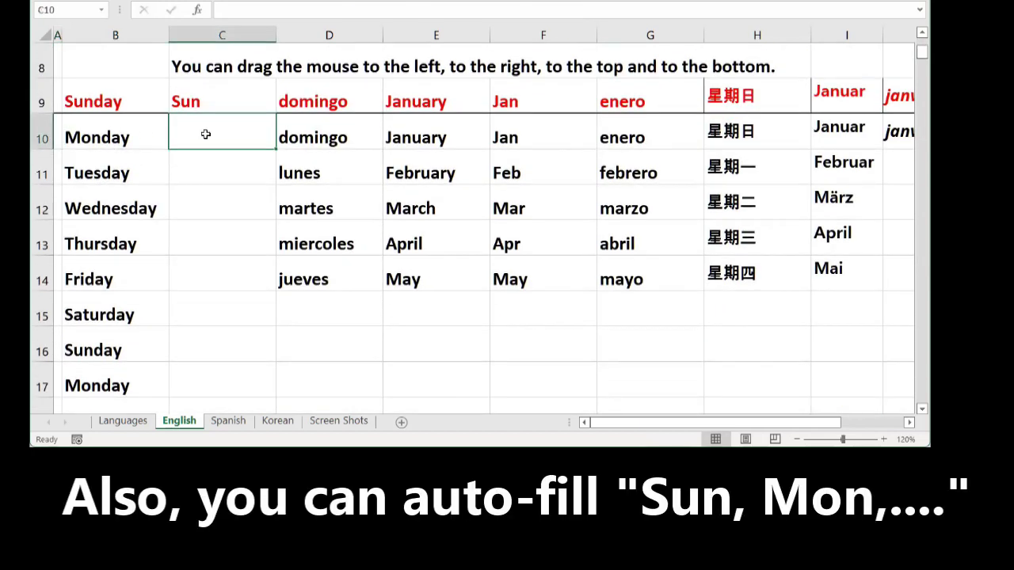
text(S)
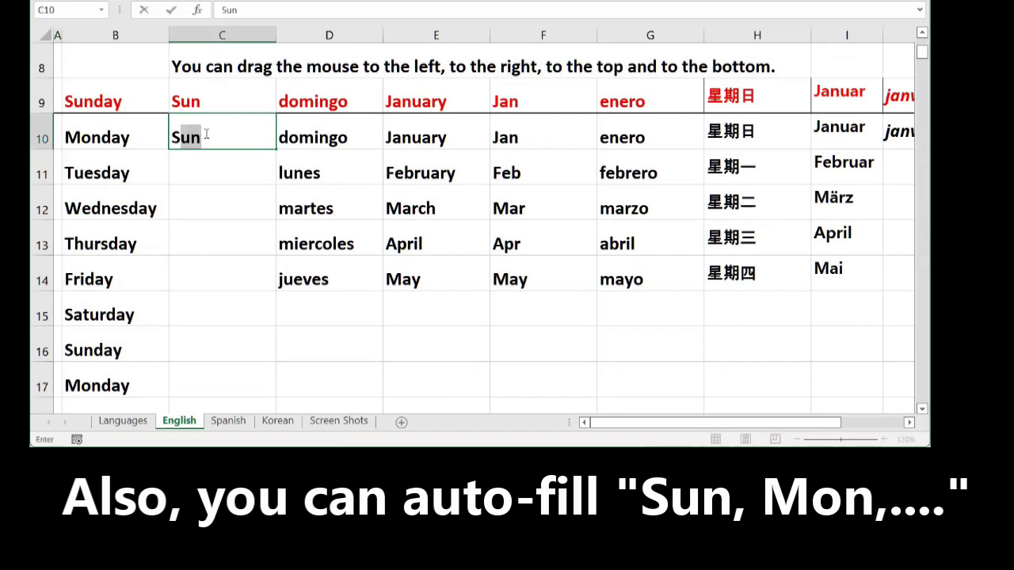
text(un)
drag(277, 148, 275, 362)
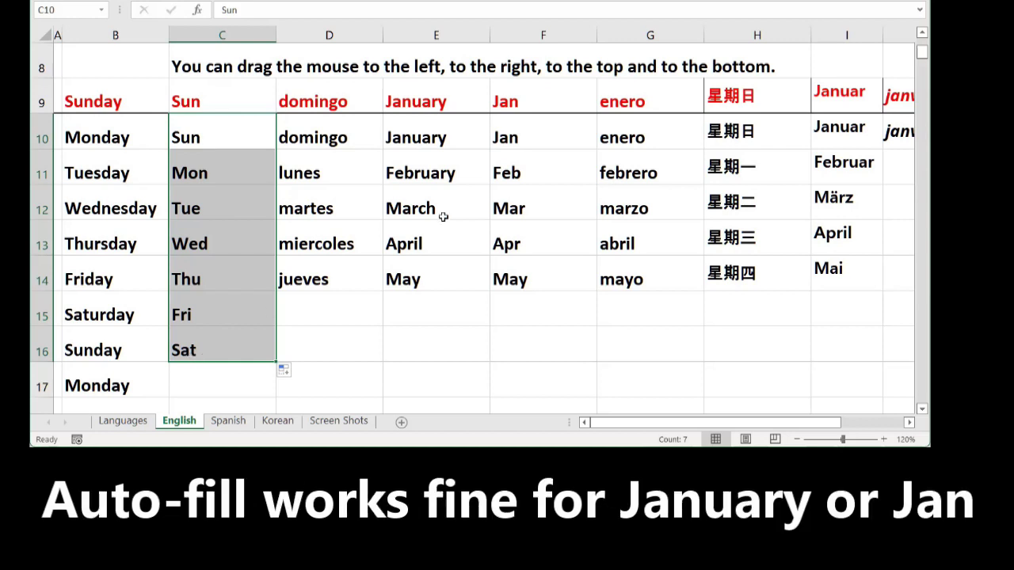
- Auto-fill the full English month names from January in E10 down to E36 and look over the result
click(415, 140)
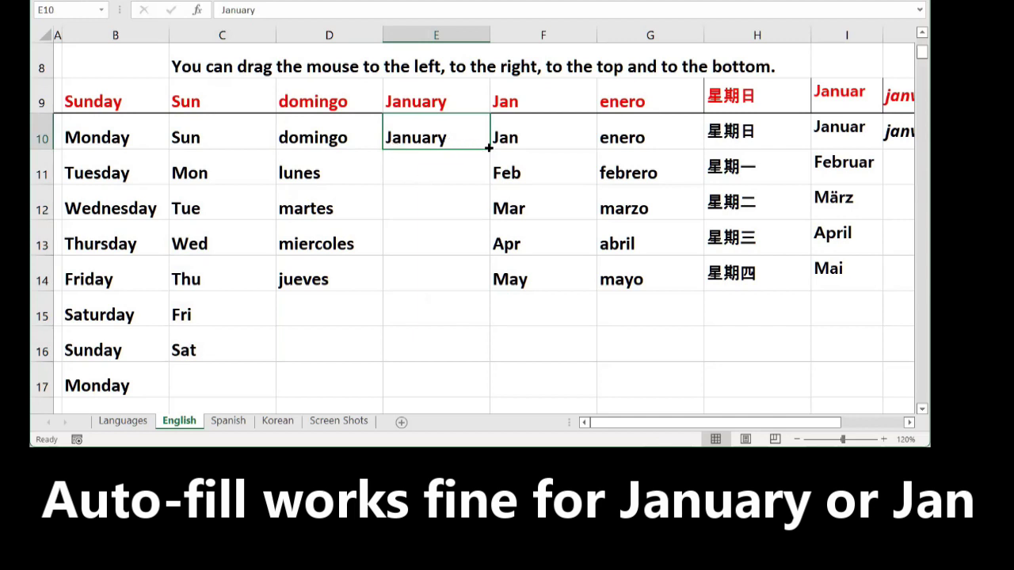
drag(489, 148, 638, 293)
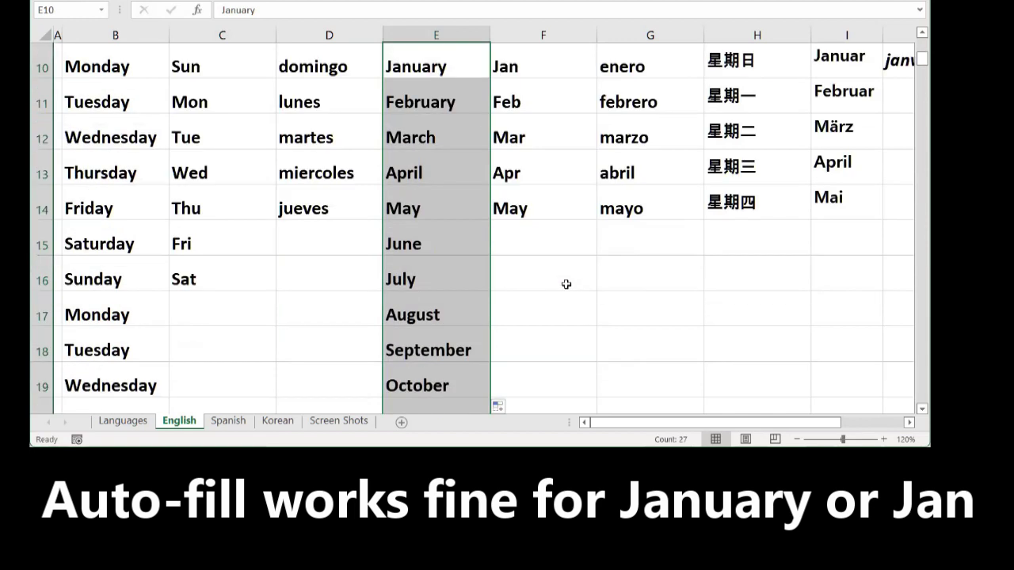
scroll(509, 294, up, 3)
scroll(518, 285, down, 5)
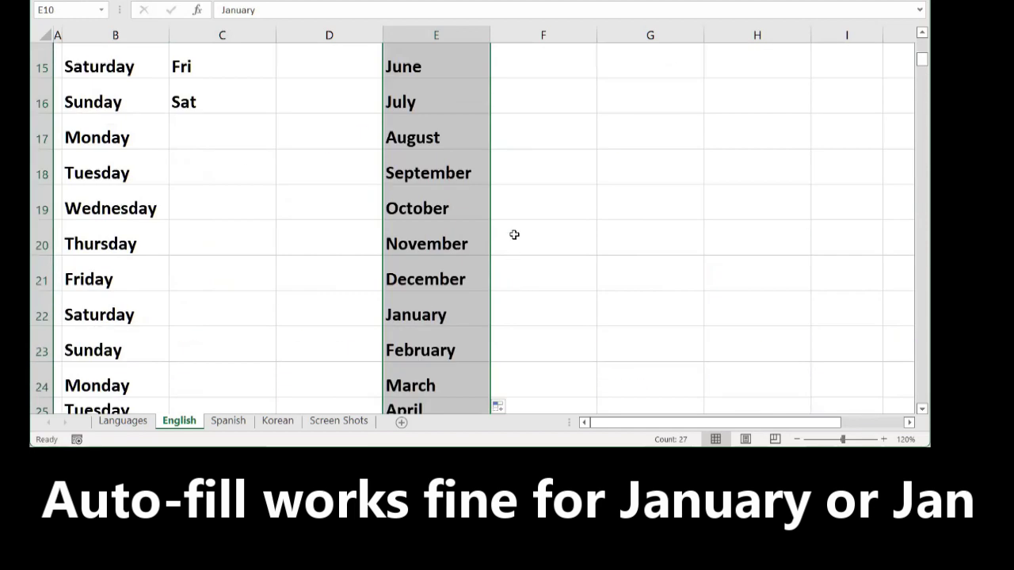
drag(925, 64, 922, 49)
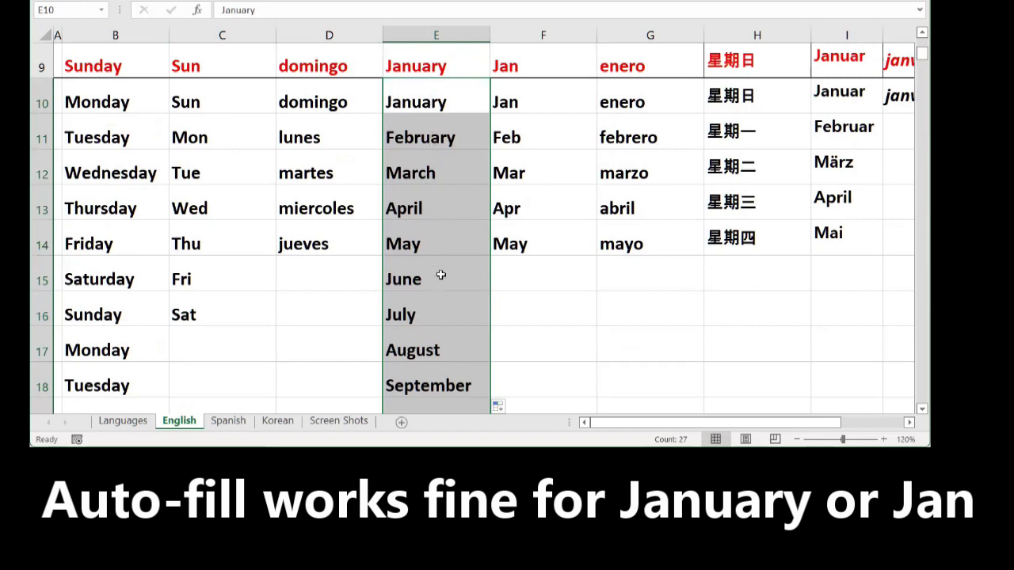
- Clear F11:F15 and auto-fill the abbreviated months from Jan in F10 down to F18
click(503, 283)
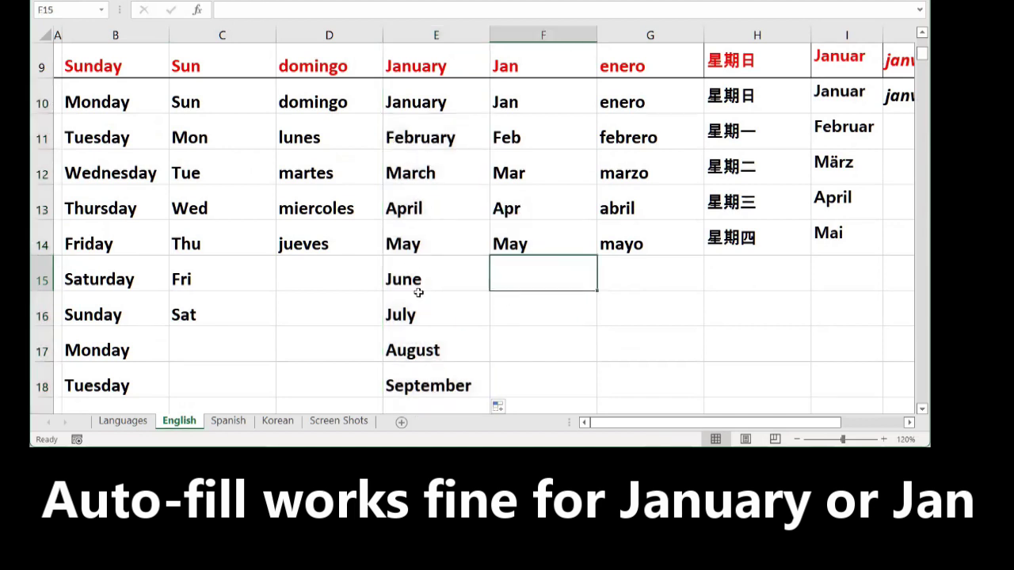
click(517, 138)
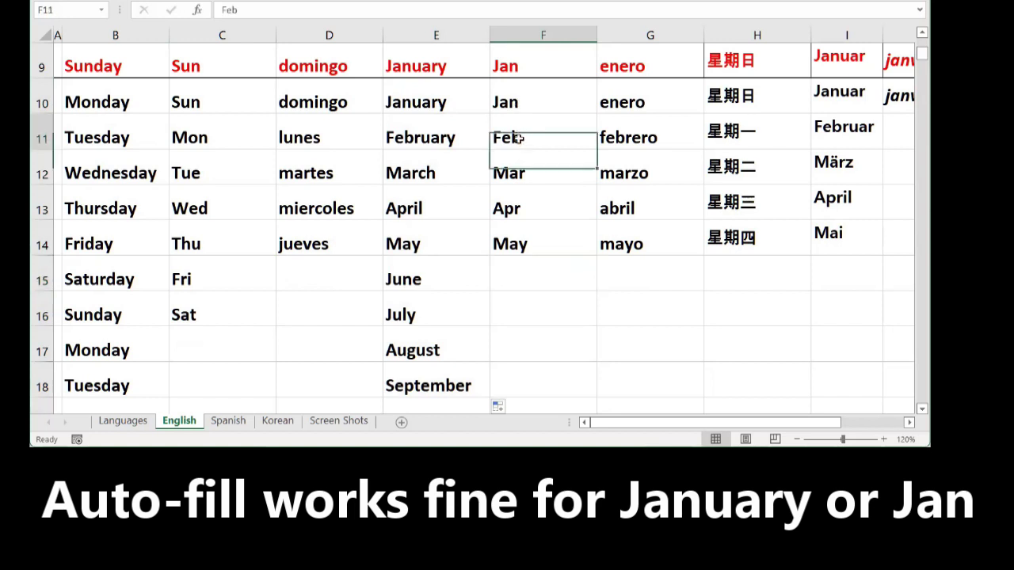
drag(516, 138, 518, 287)
key(Delete)
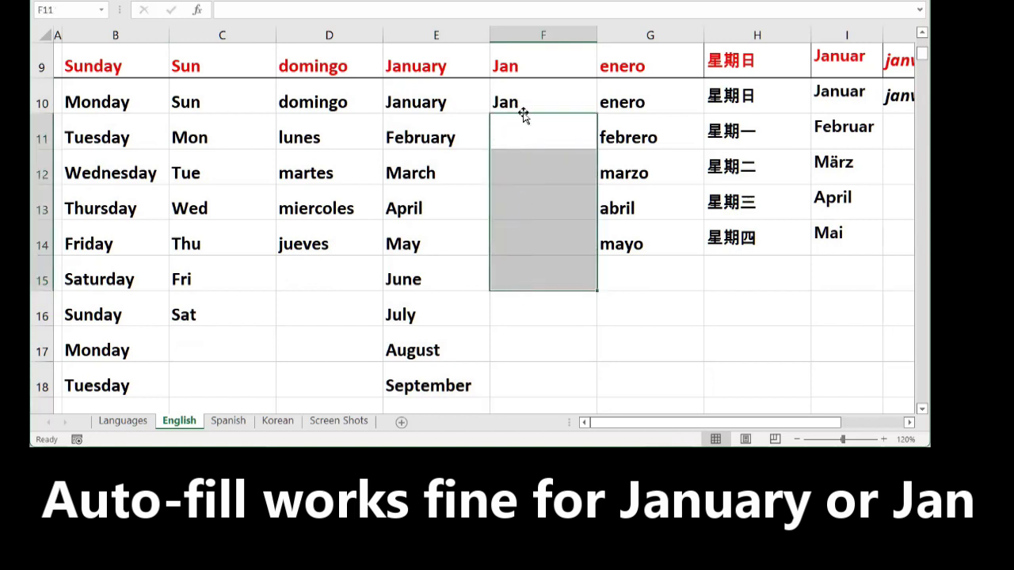
click(522, 99)
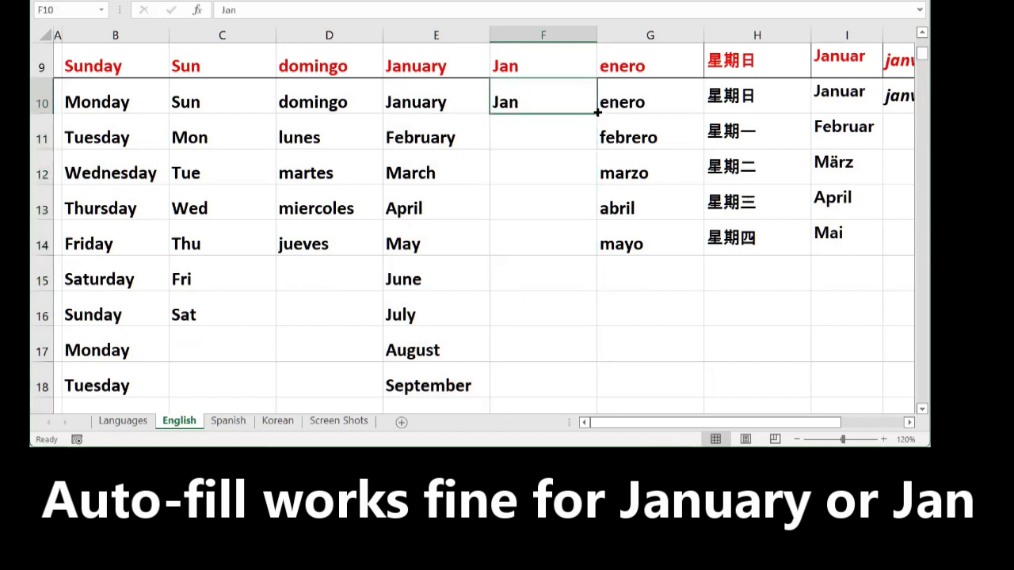
drag(598, 112, 594, 386)
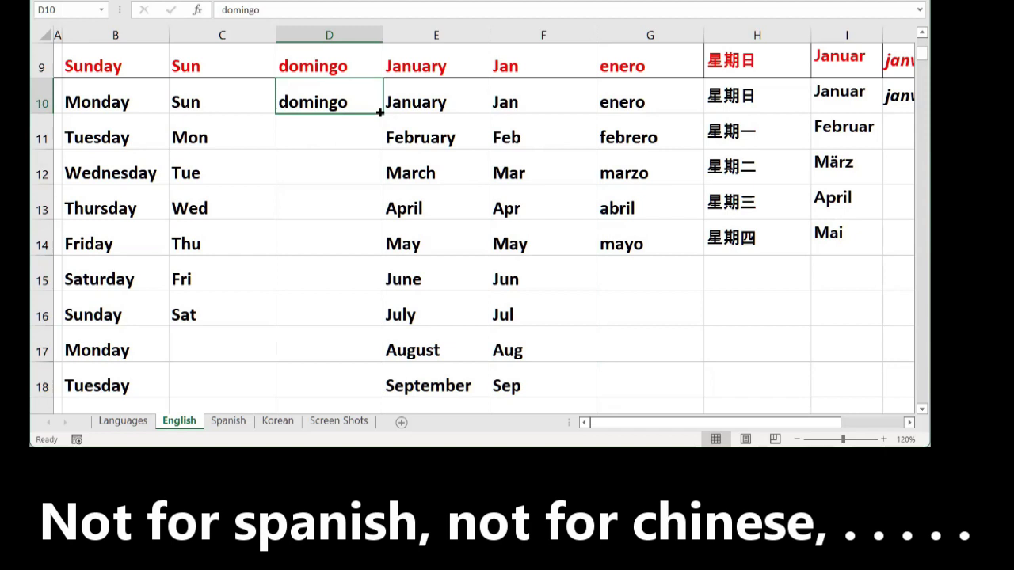
- Try to auto-fill the Spanish weekdays from domingo in D10 down to D17, and remove the filled cells
drag(381, 112, 380, 352)
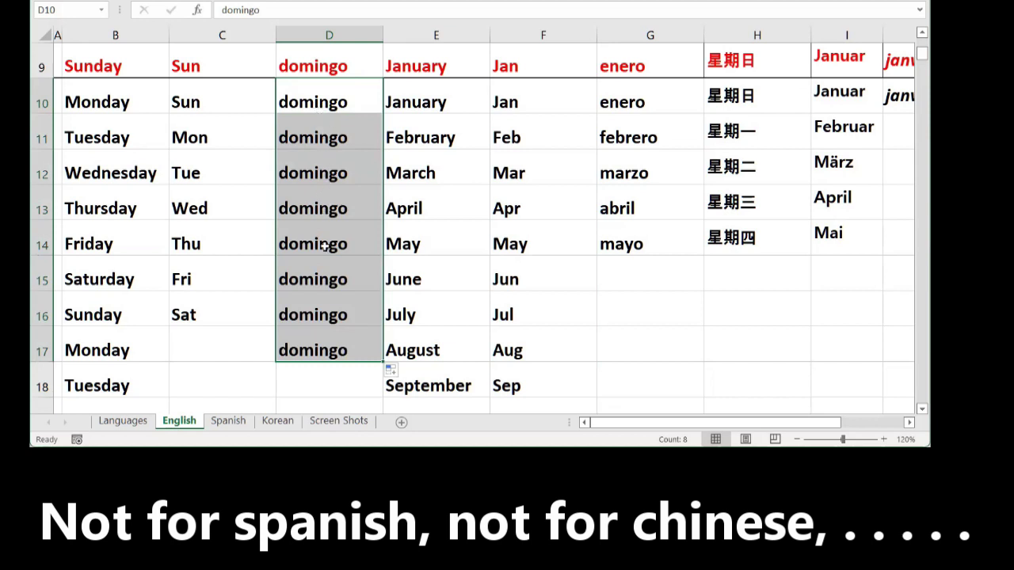
key(ctrl+z)
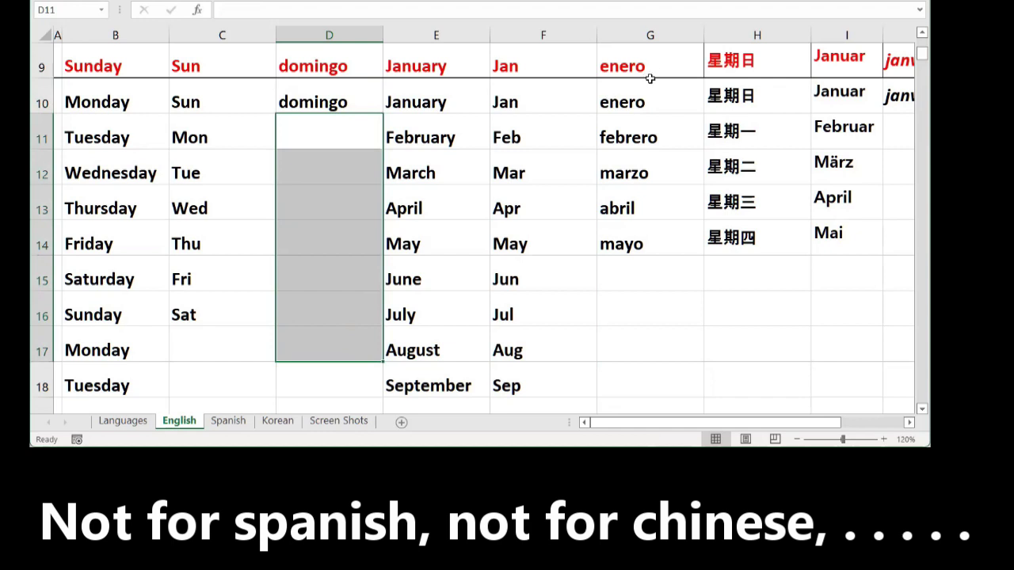
- Clear the Spanish months in G10:G16 and enter enero in G10
drag(629, 137, 631, 229)
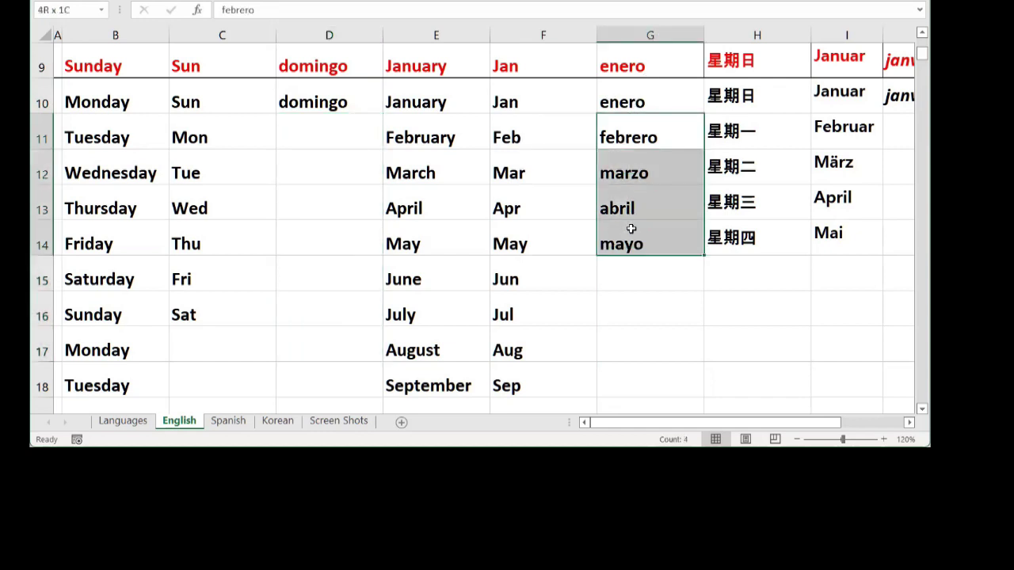
drag(642, 297, 627, 97)
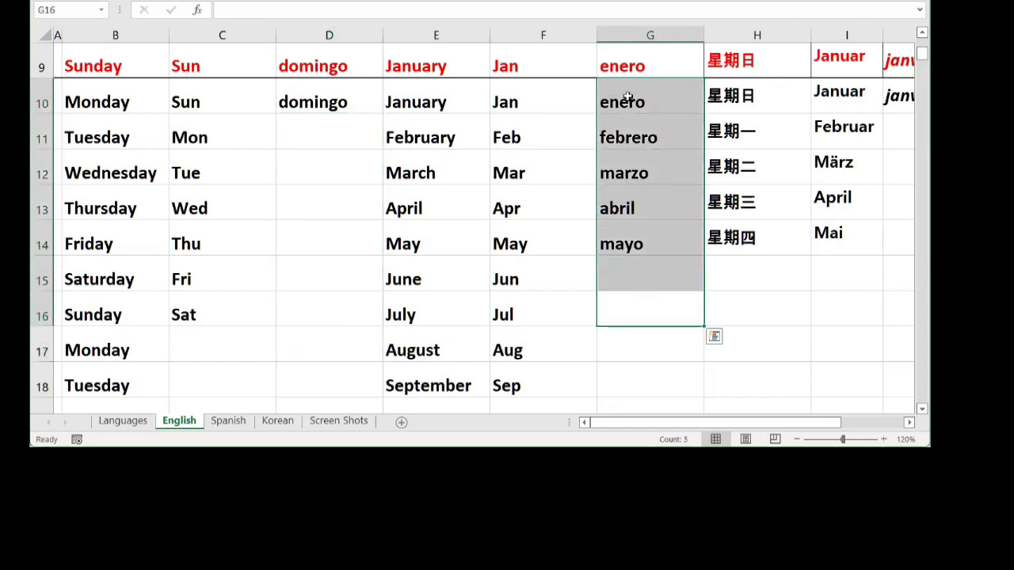
key(Delete)
click(622, 103)
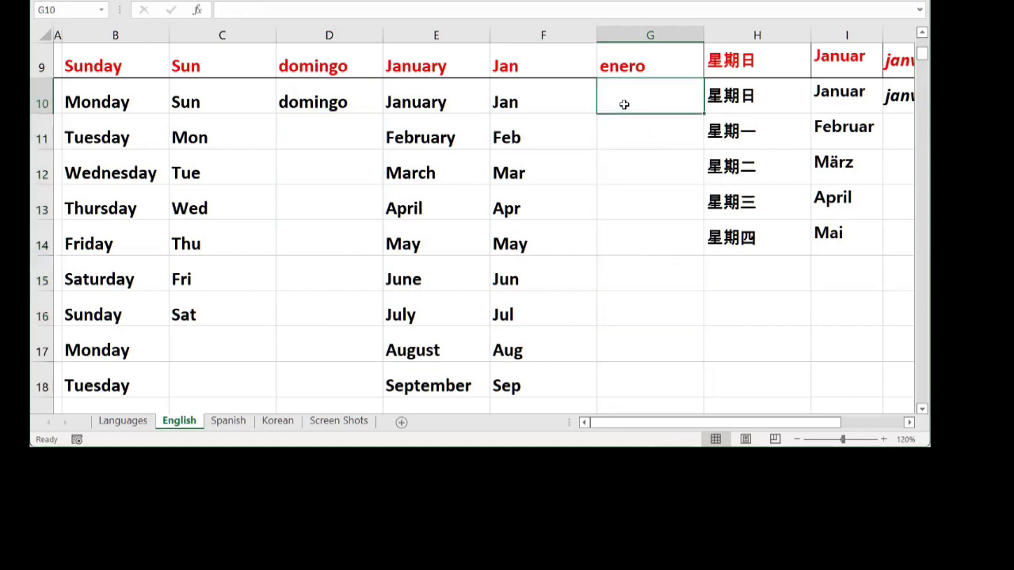
text(ene)
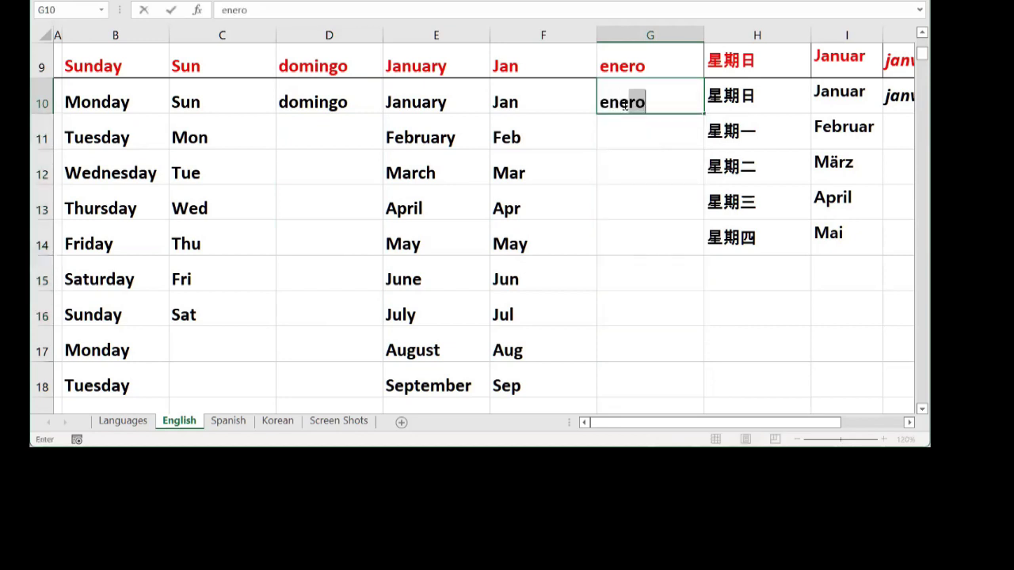
text(ro)
- Try to auto-fill the Spanish months from enero in G10 down to G18, and undo the fill
drag(701, 110, 701, 386)
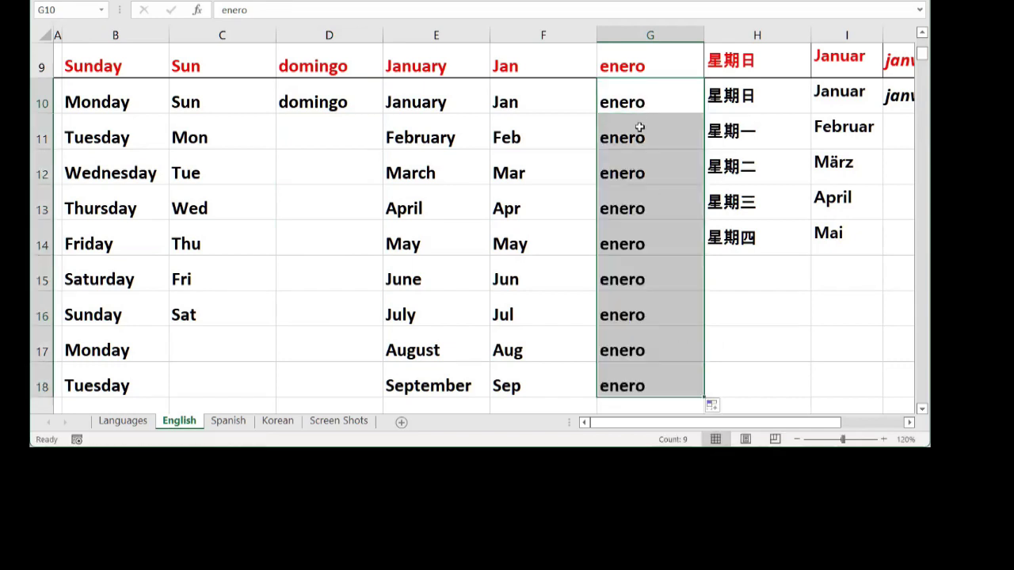
key(ctrl+z)
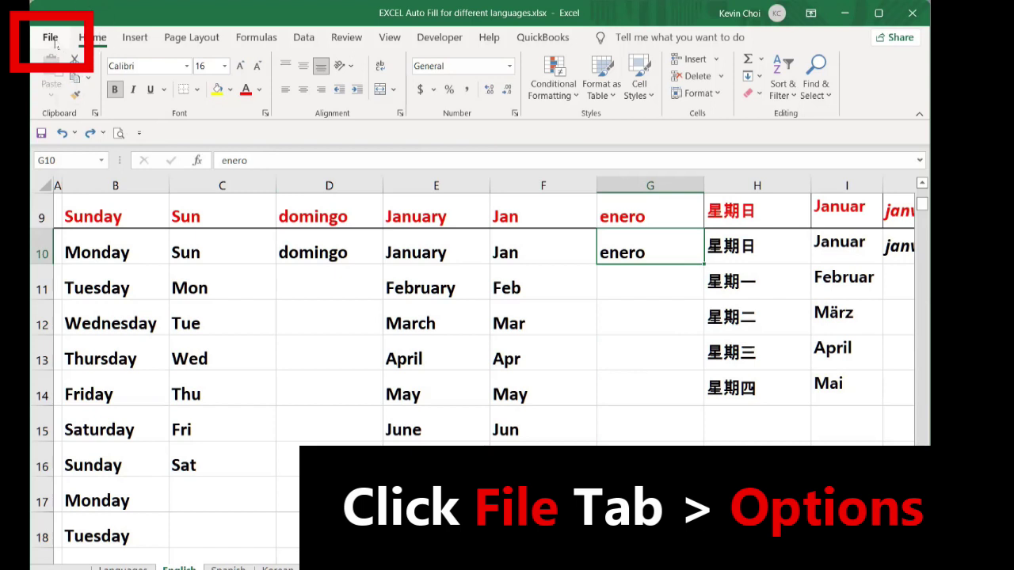
- Open the editor for custom lists used in sorts and fill sequences from the advanced options
click(52, 39)
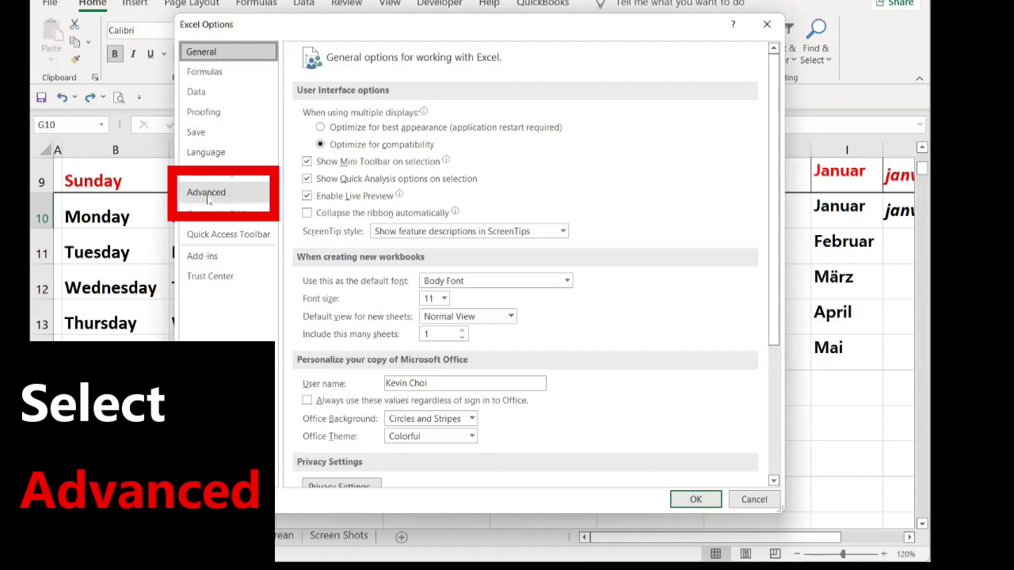
click(207, 194)
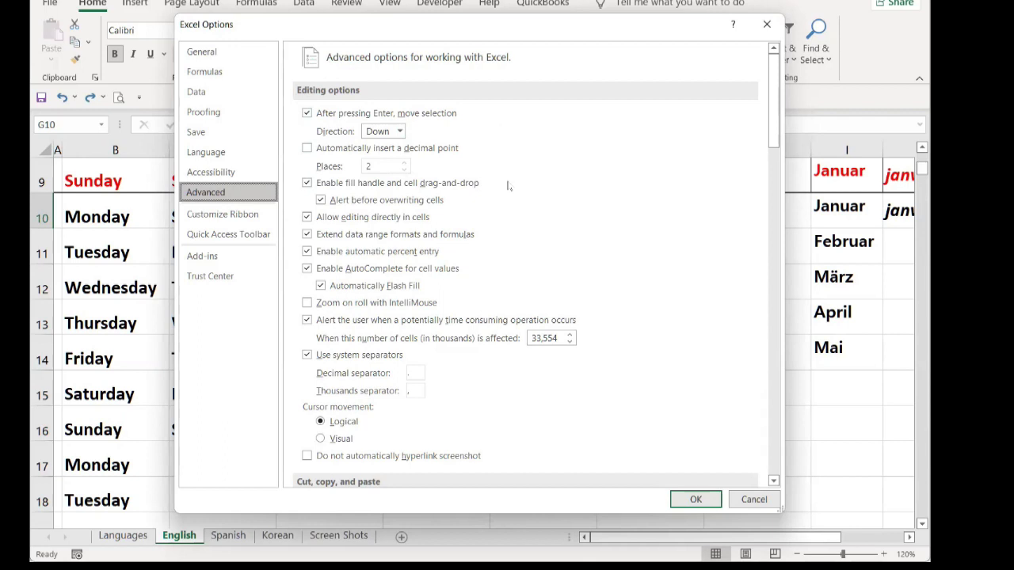
scroll(511, 188, down, 3)
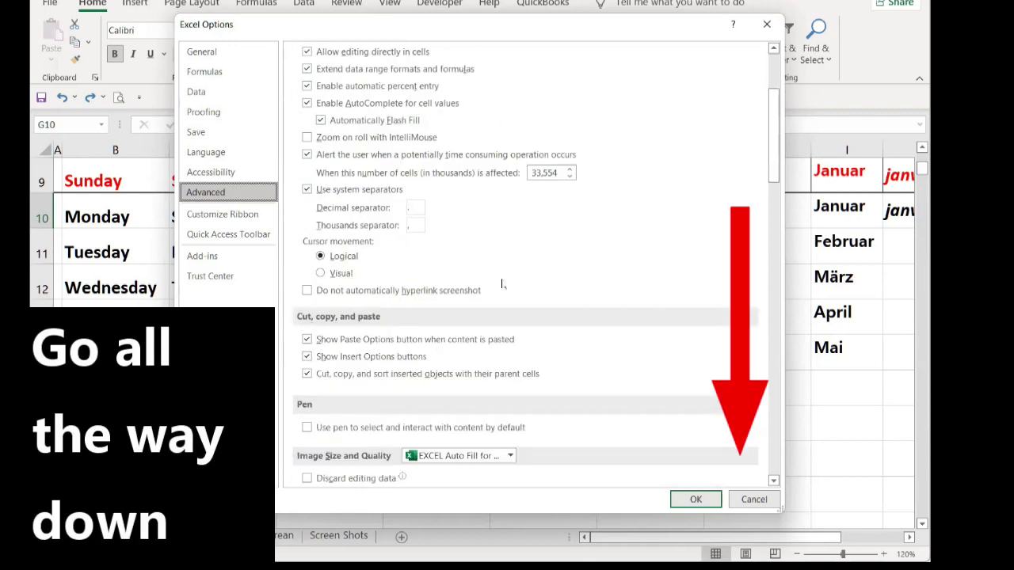
scroll(501, 284, down, 3)
scroll(502, 285, down, 4)
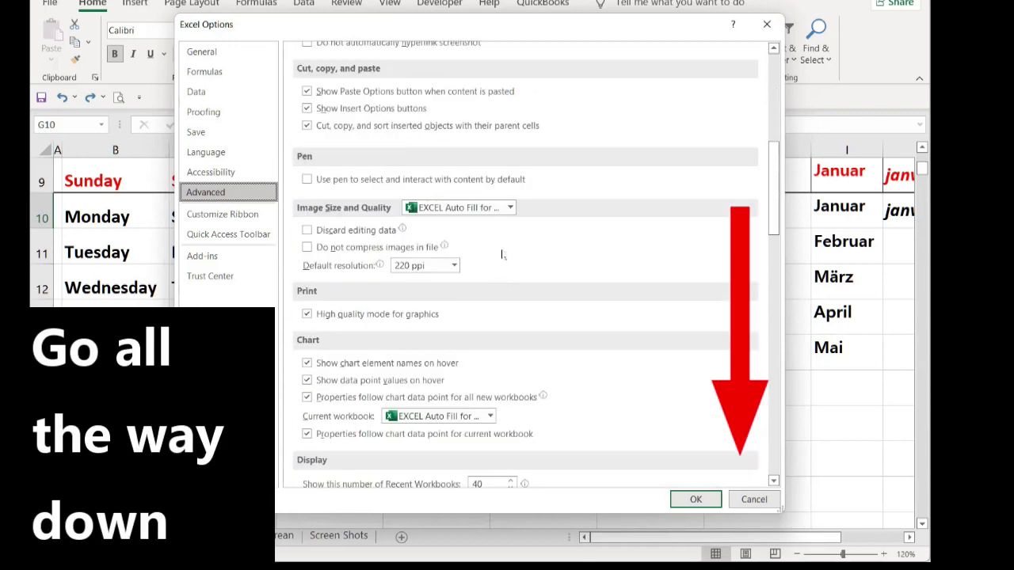
scroll(502, 253, down, 10)
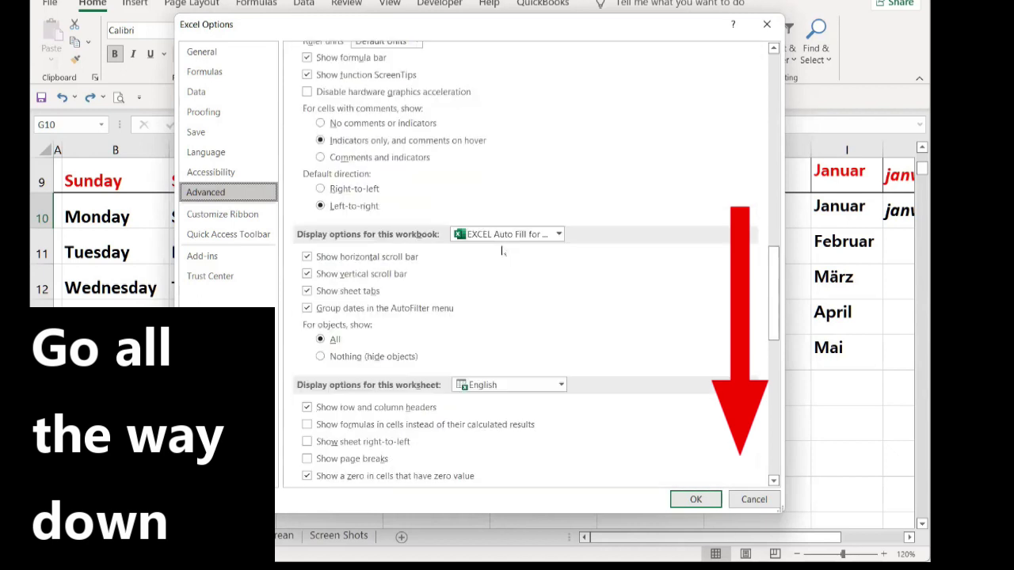
scroll(500, 261, down, 7)
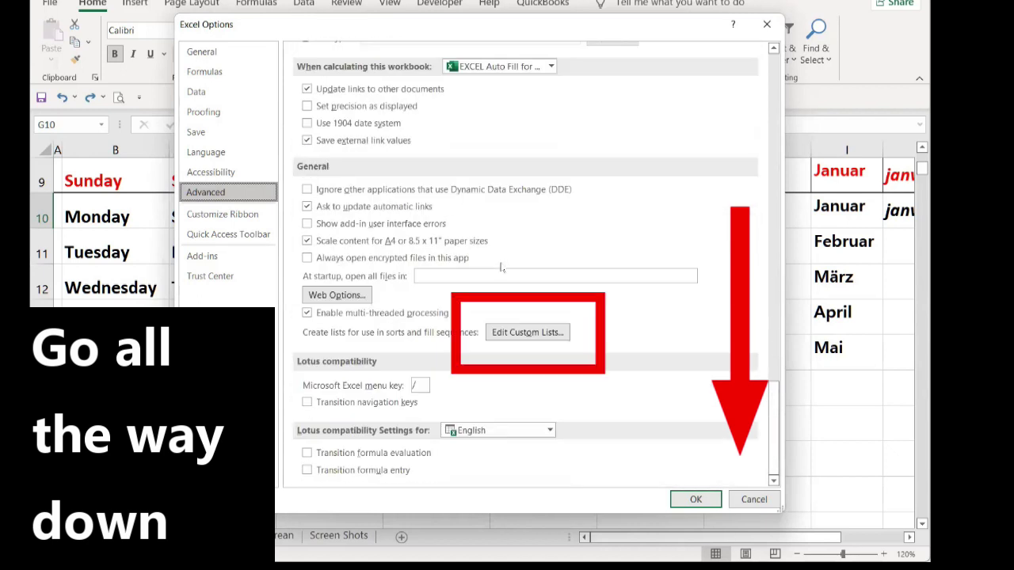
mouse_move(774, 428)
mouse_down()
mouse_move(773, 91)
mouse_move(773, 428)
mouse_up()
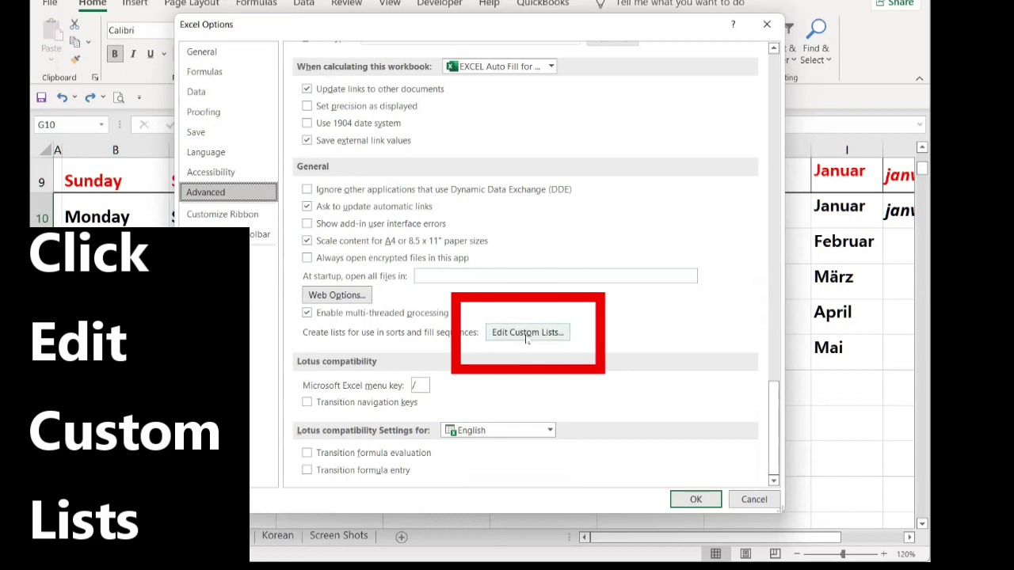
click(527, 332)
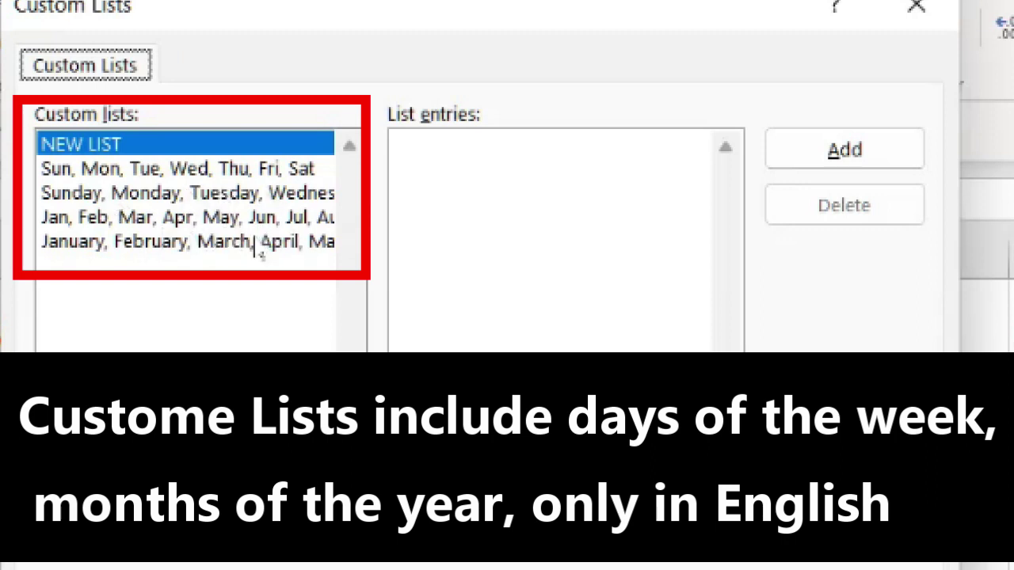
- Start a new custom list with the separate entries domingo, lunes, martes and miercoles
click(111, 144)
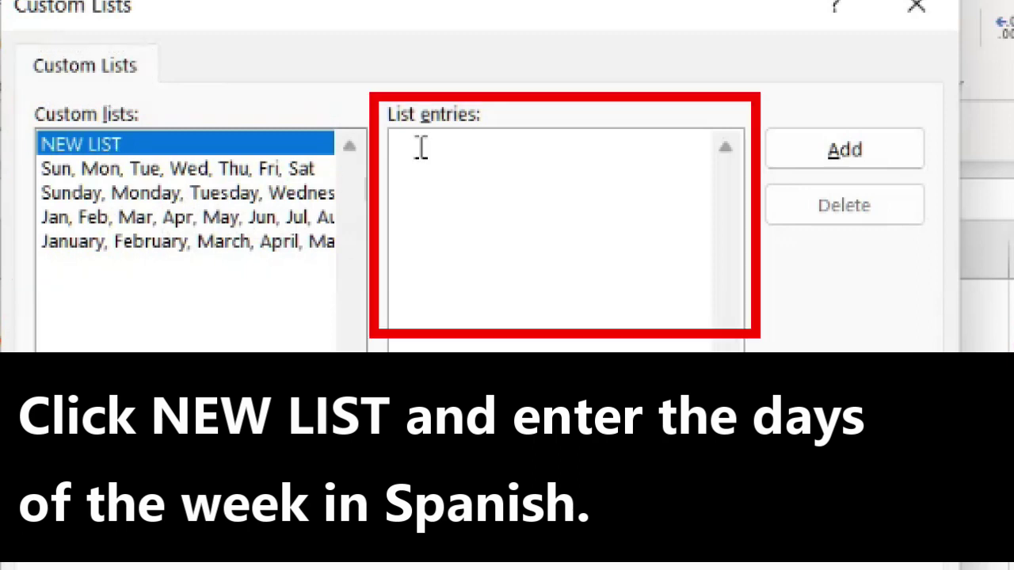
text(domingo)
key(Return)
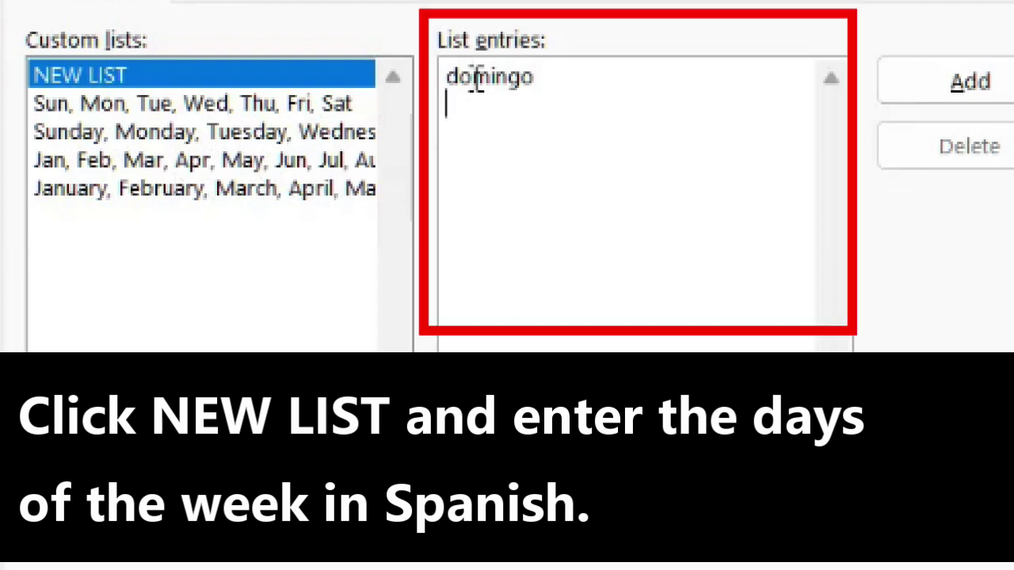
text(lunes)
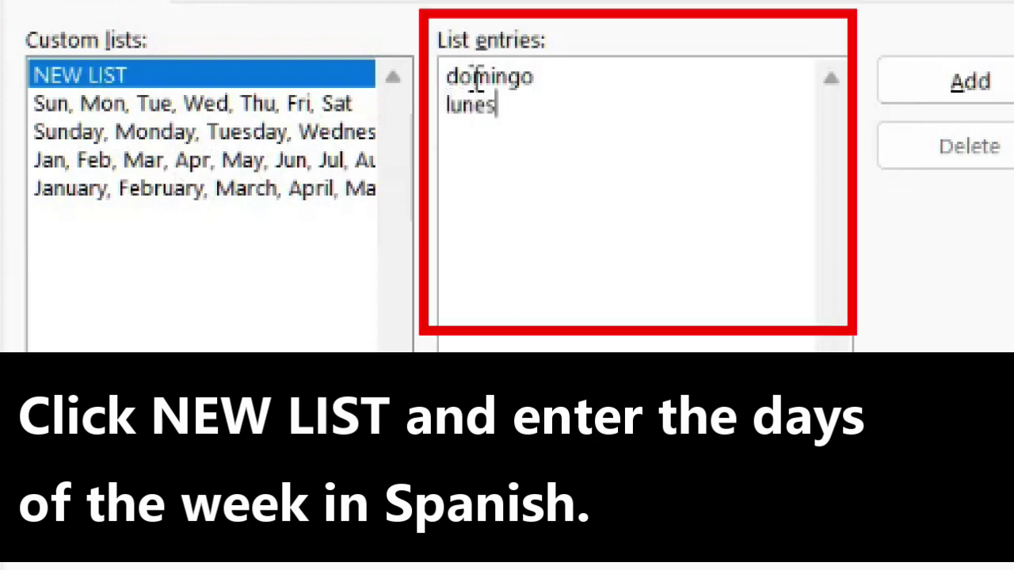
key(Return)
text(m)
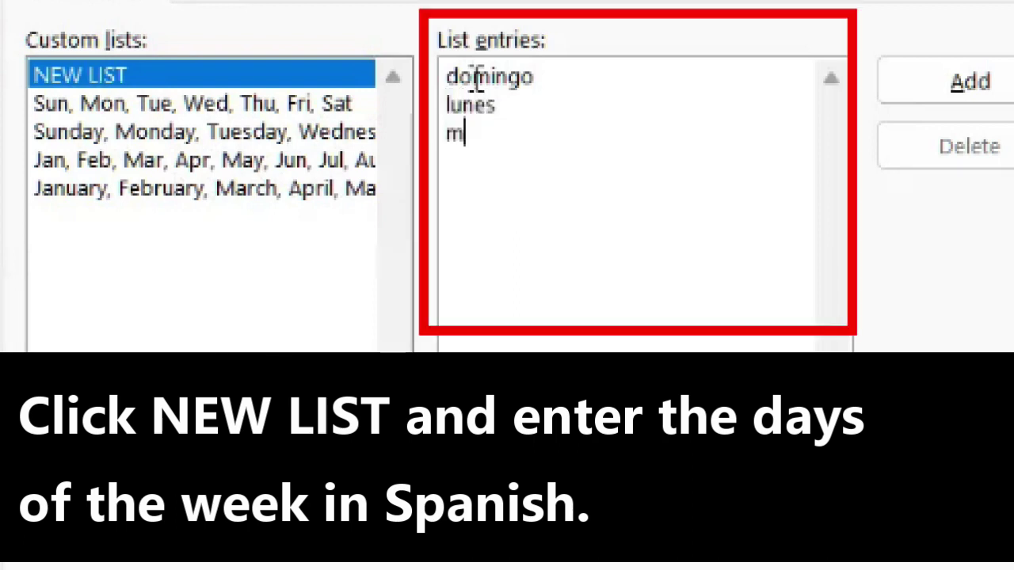
text(artes)
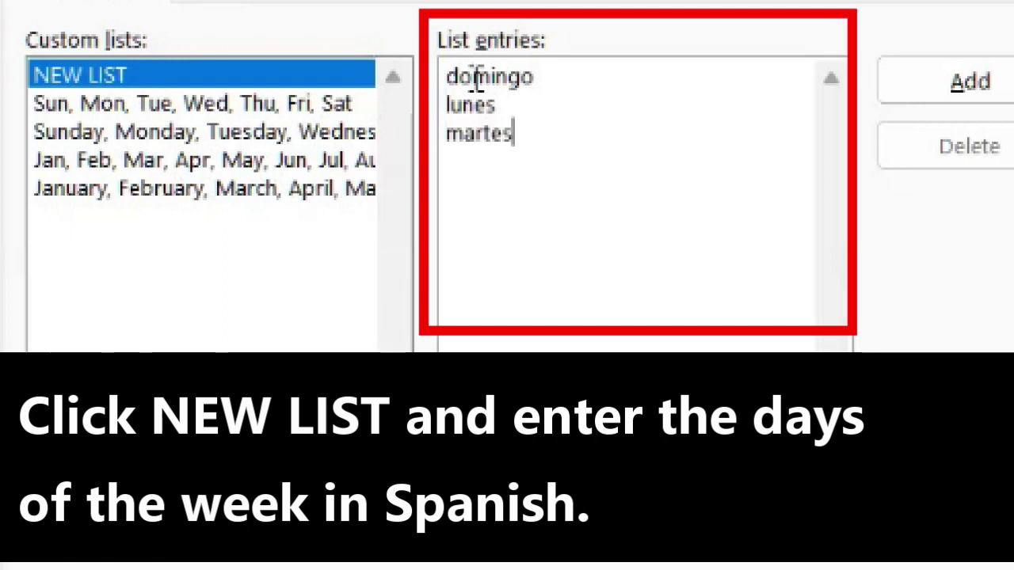
key(Return)
text(miercoles)
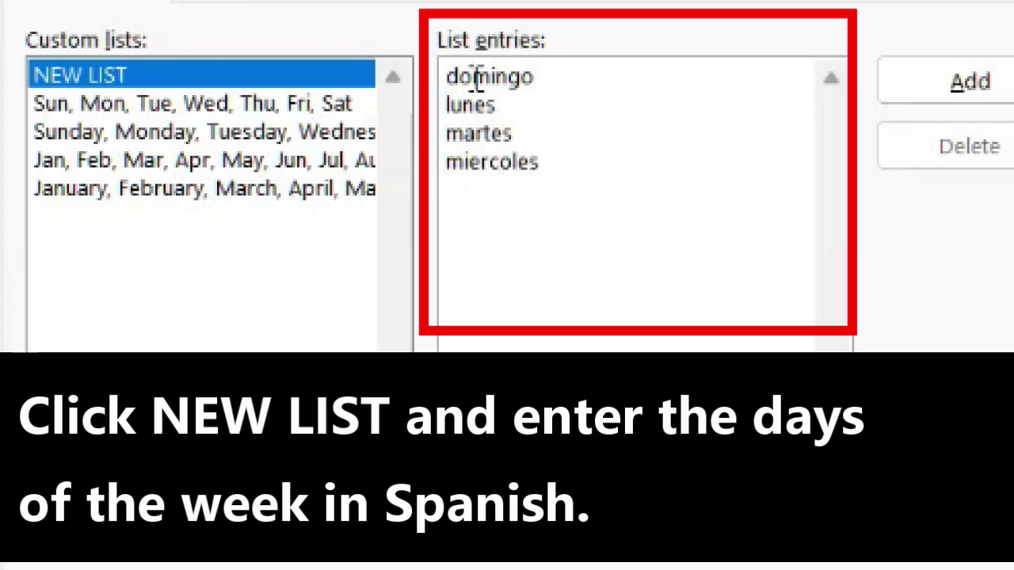
- Continue the list entries with jueves, viernes and sábado, each on its own line
key(Return)
text(jueve)
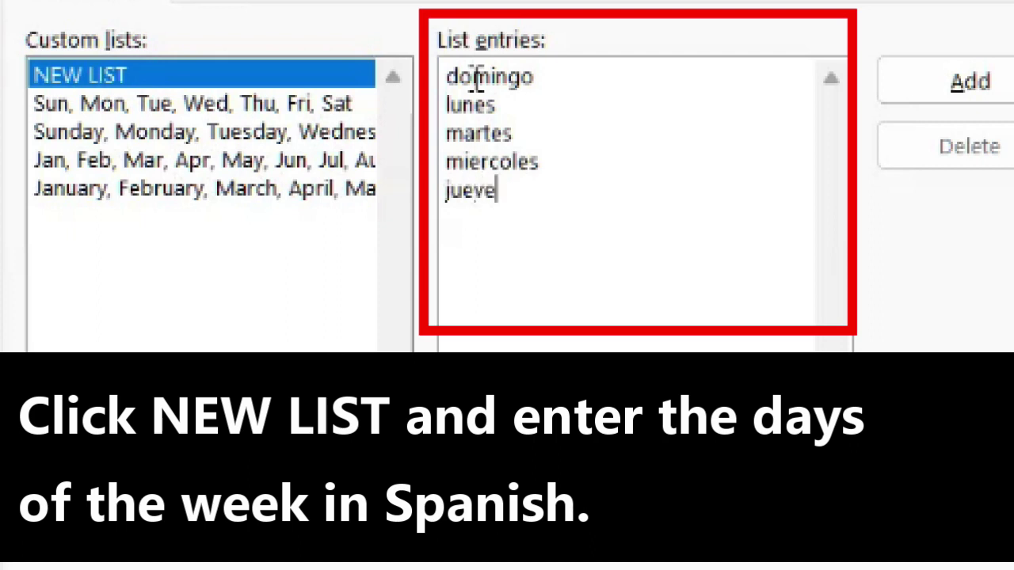
text(s)
key(Return)
text(vu)
key(BackSpace)
text(i)
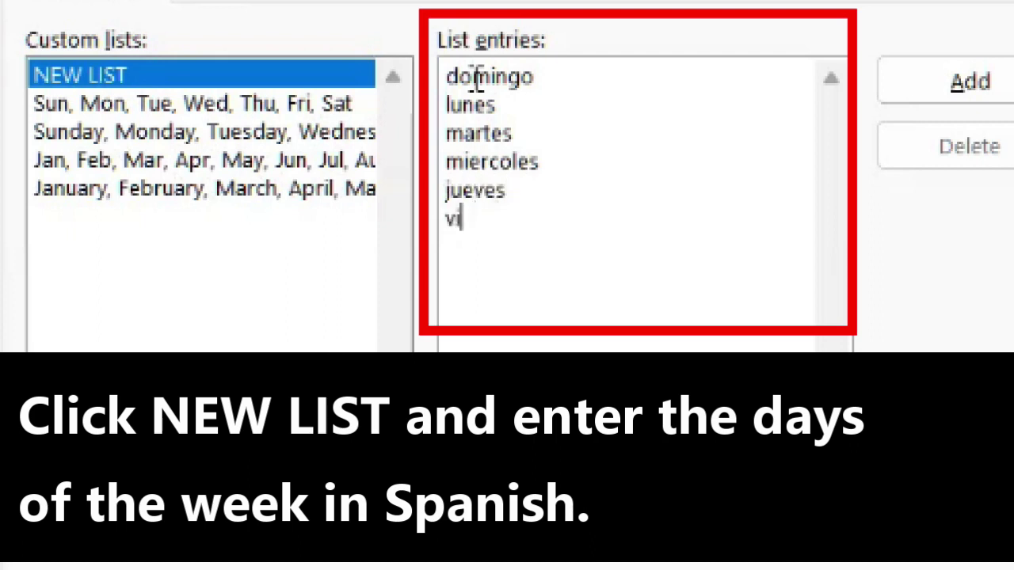
text(ernes)
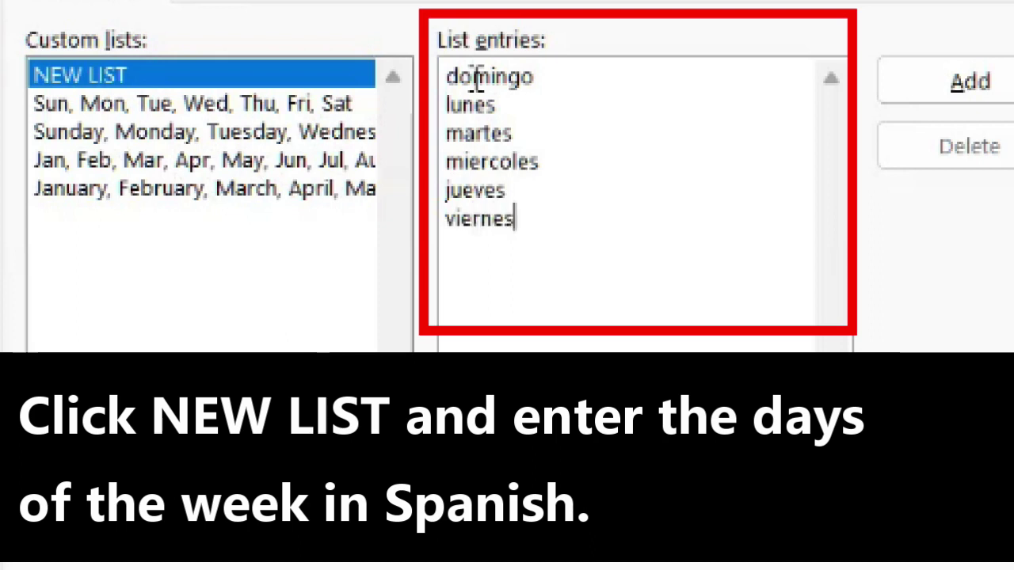
key(Return)
text(s)
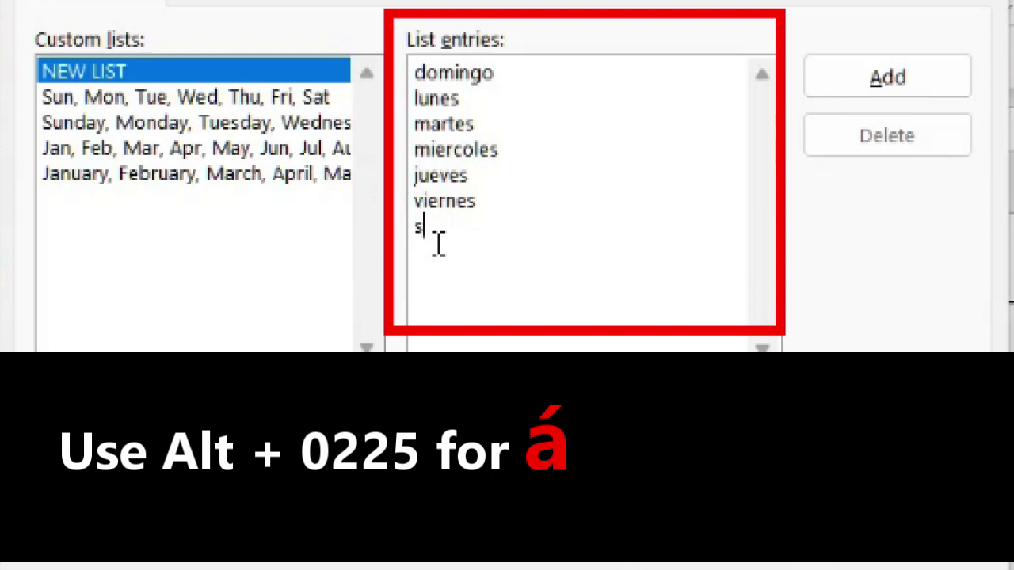
text(ábado)
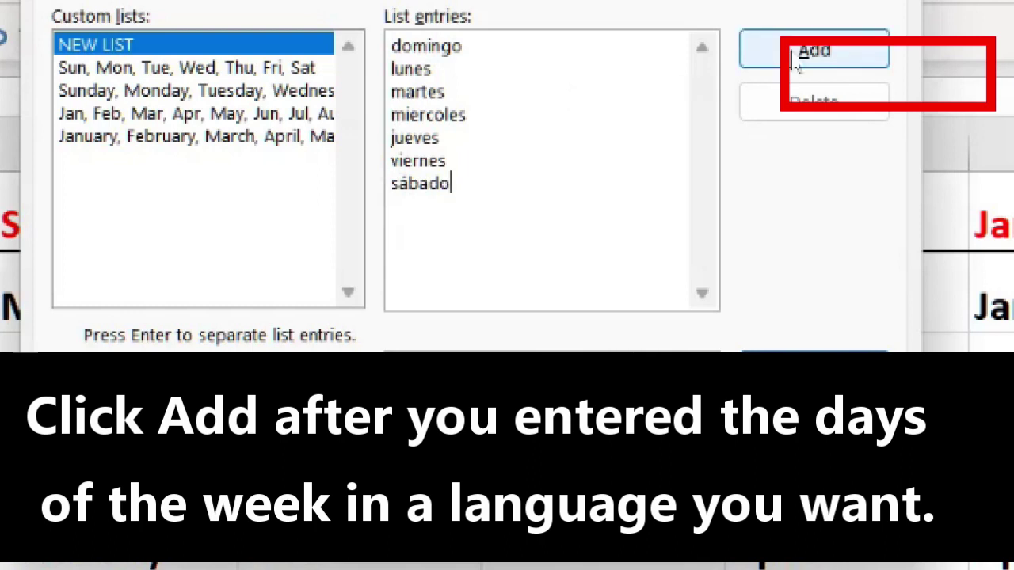
- Add the Spanish weekdays to the custom lists and confirm both the list editor and the options
click(796, 59)
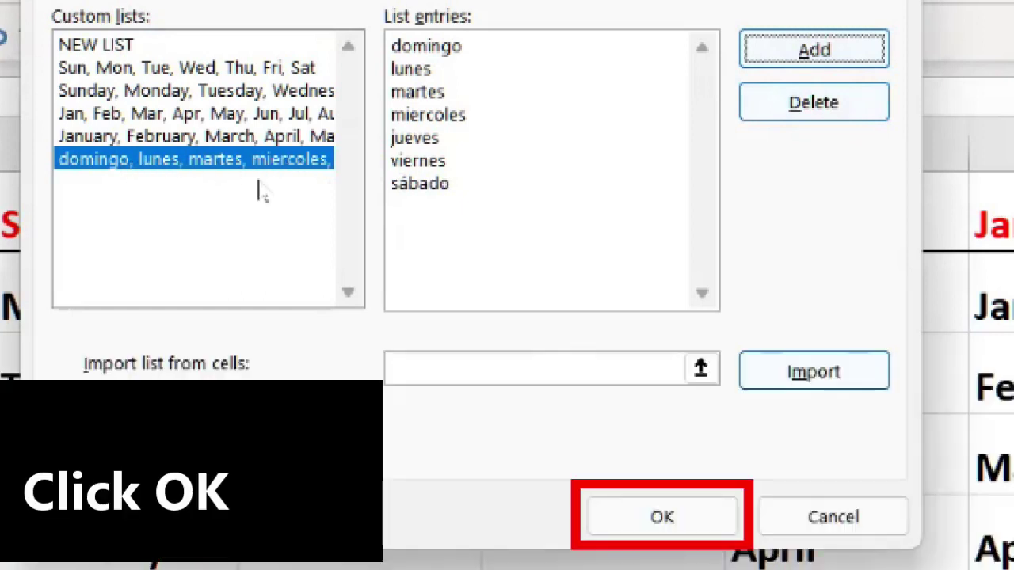
click(681, 527)
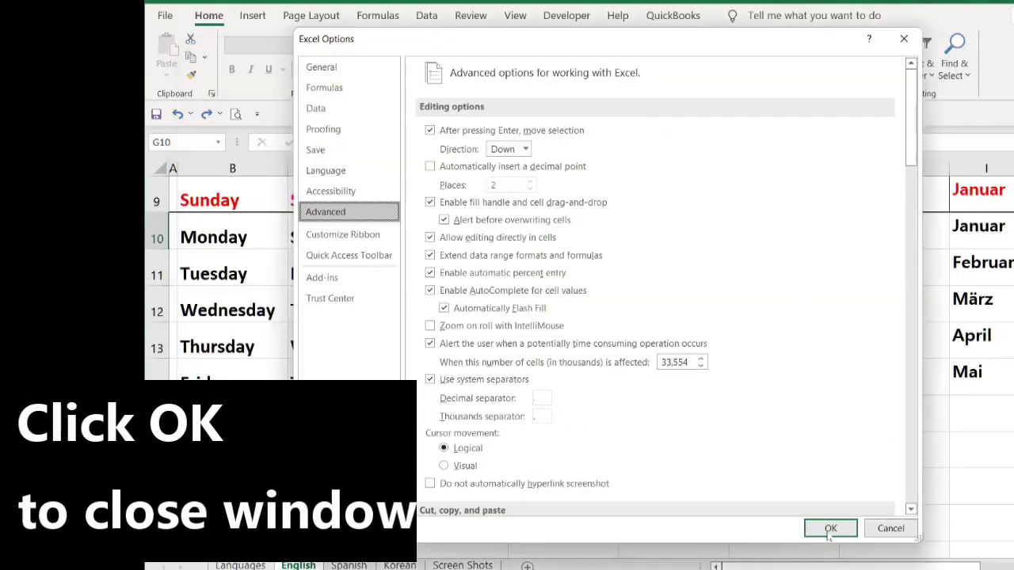
click(828, 529)
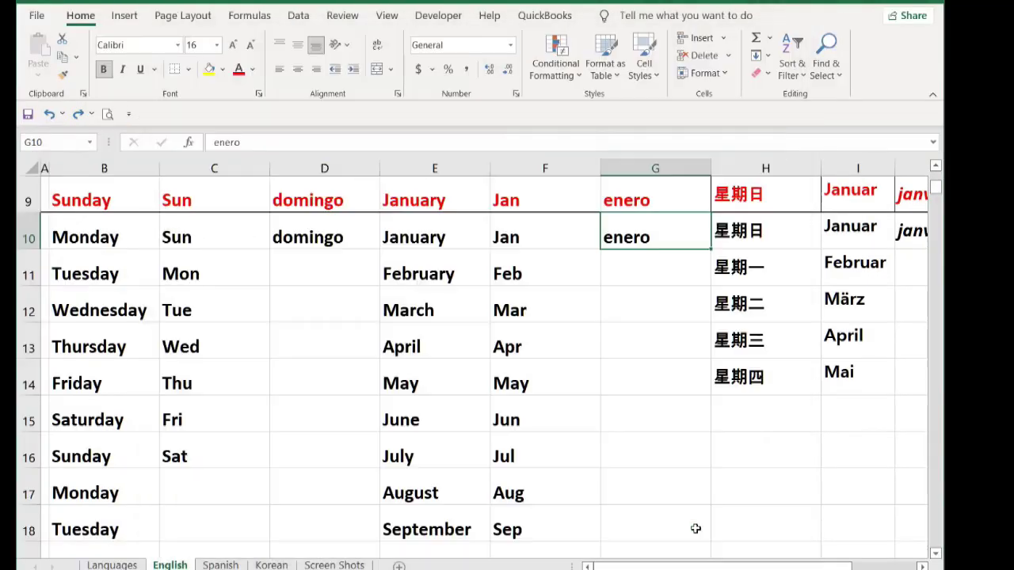
- Re-enter domingo in D10 and auto-fill the Spanish weekdays down to D18
click(314, 240)
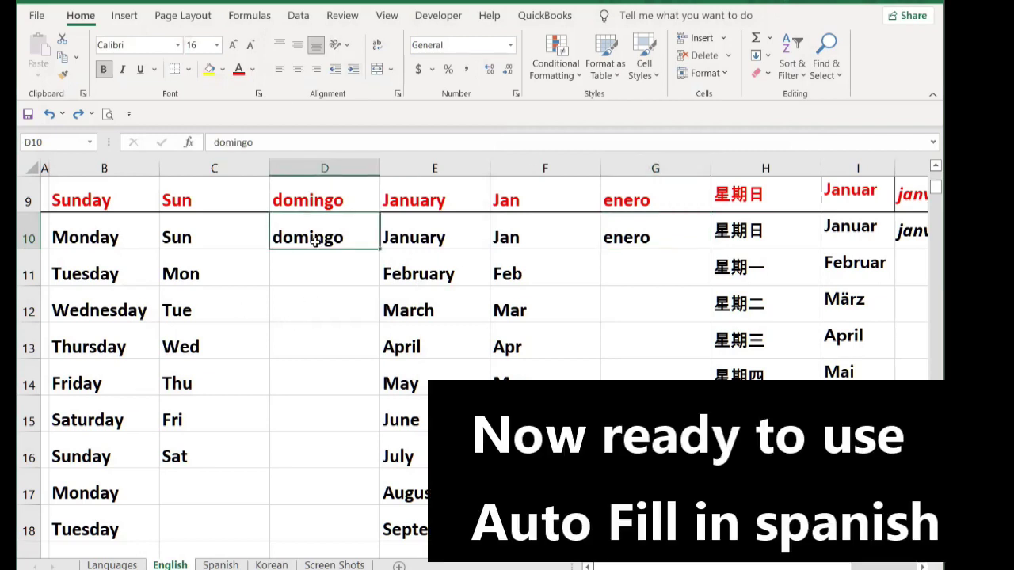
key(Delete)
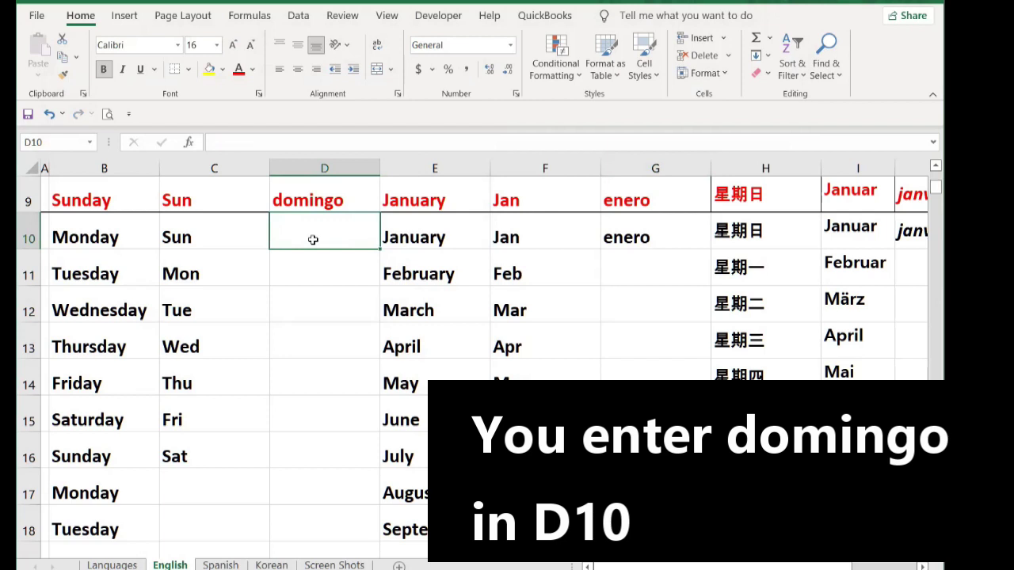
text(domingo)
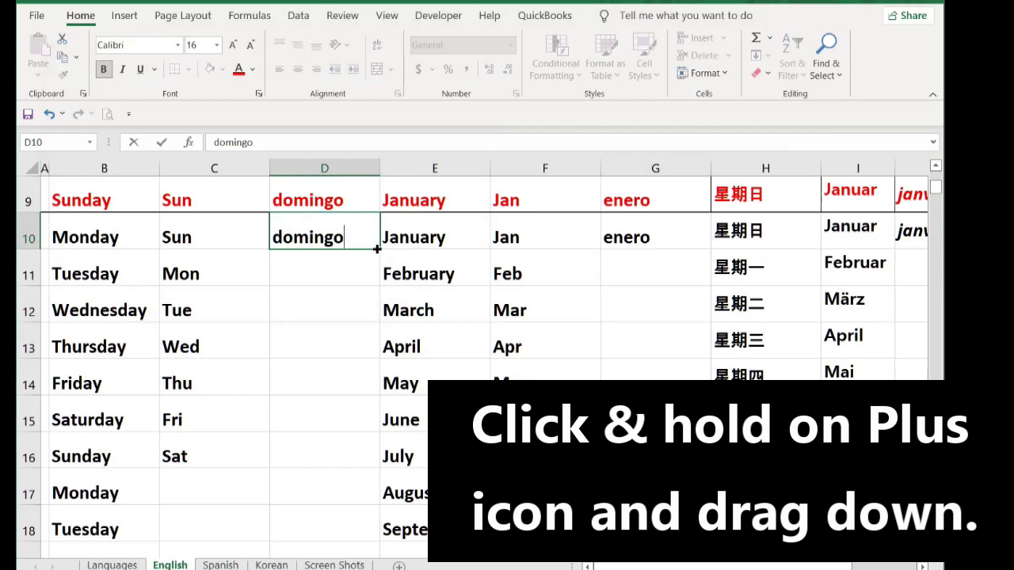
drag(377, 249, 376, 545)
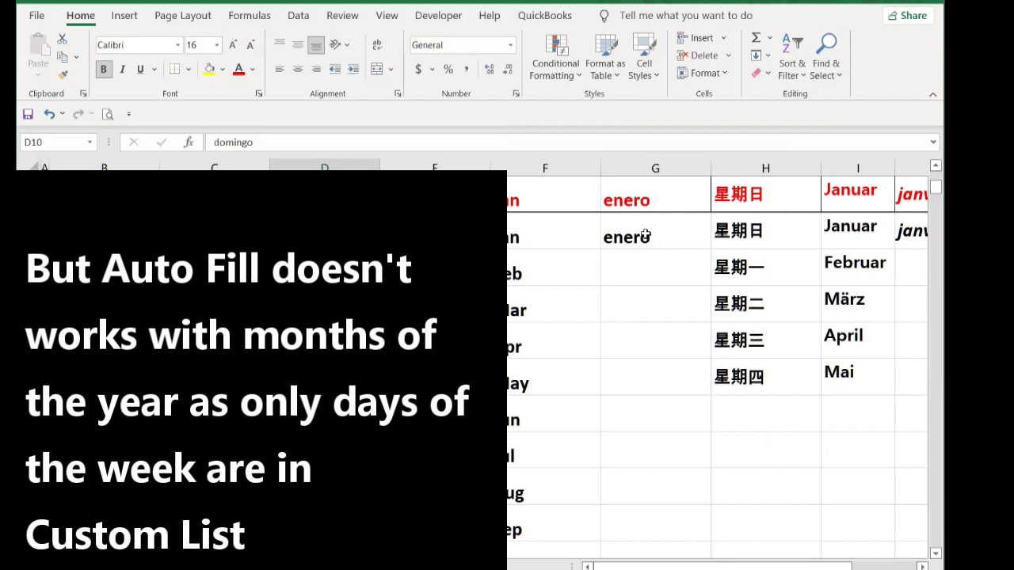
- Try to auto-fill the Spanish months from enero in G10 down to G14, and clear G10:G14
click(645, 235)
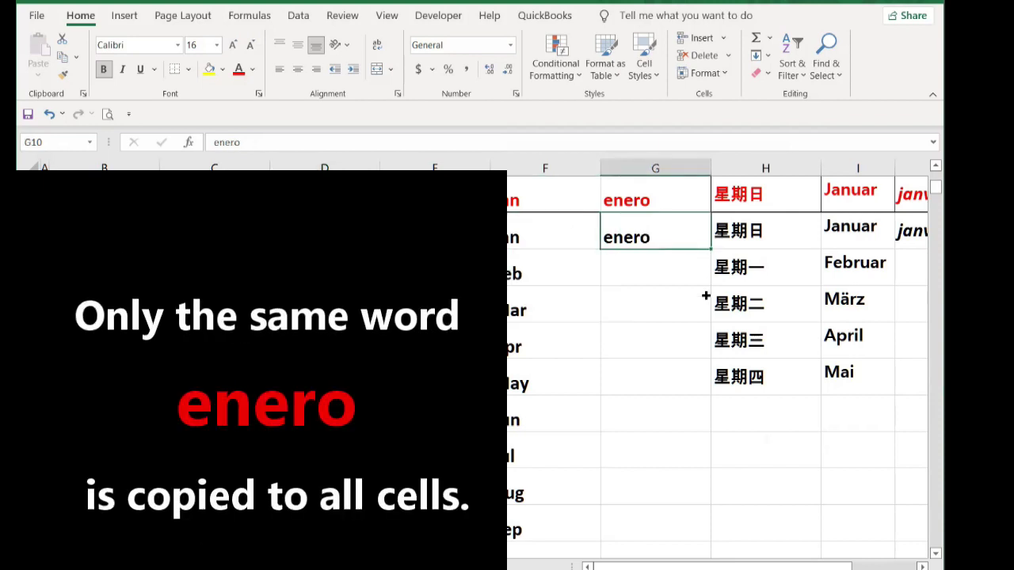
drag(711, 249, 696, 409)
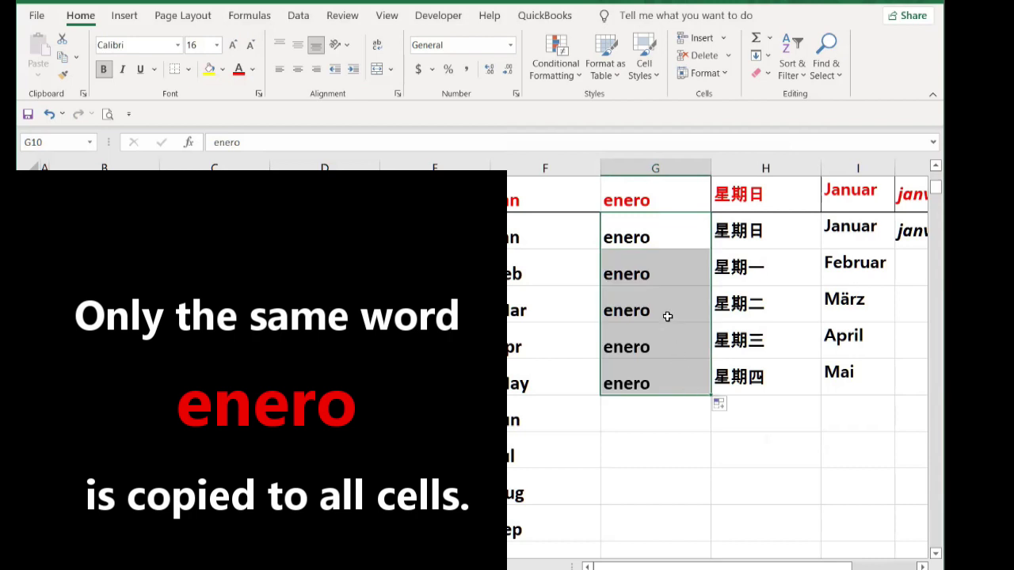
key(Delete)
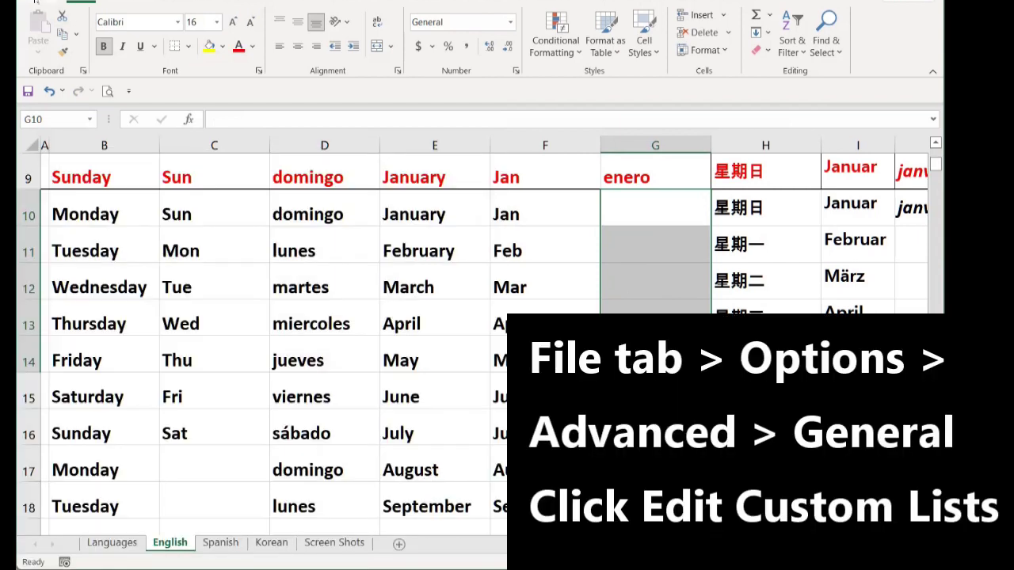
- Review the existing custom lists from the advanced options and dismiss the list editor without adding a list
click(34, 2)
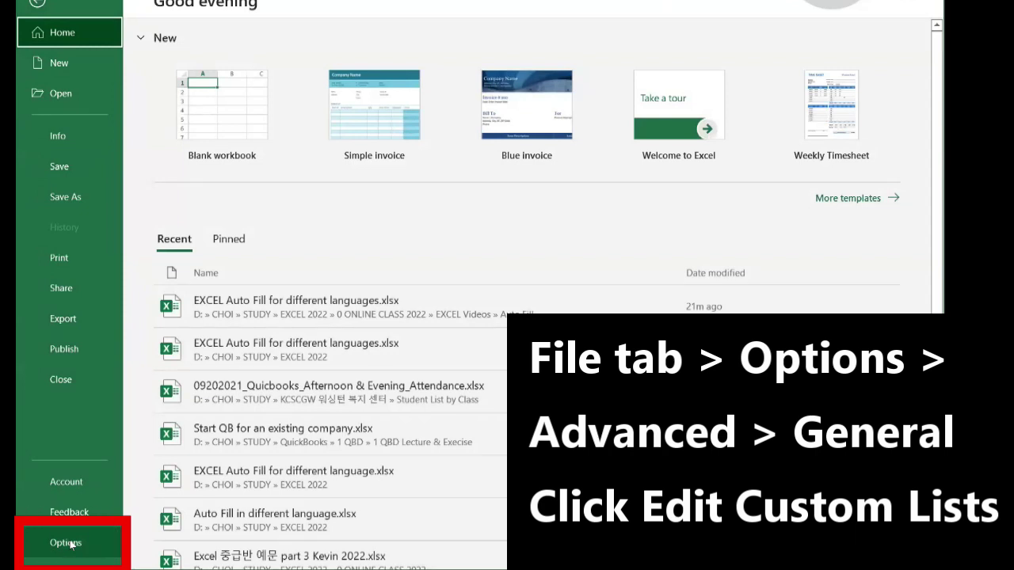
click(70, 544)
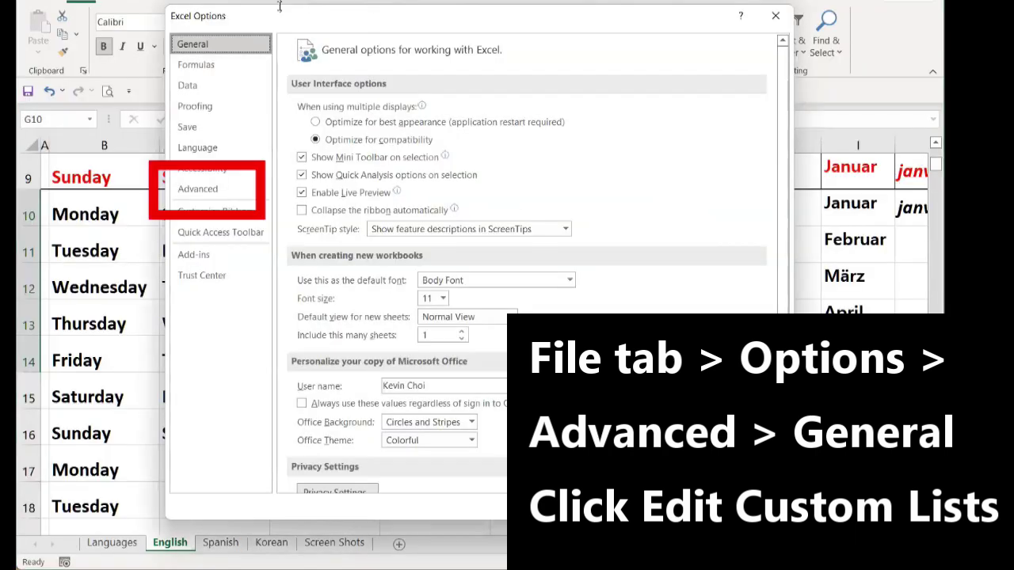
click(198, 193)
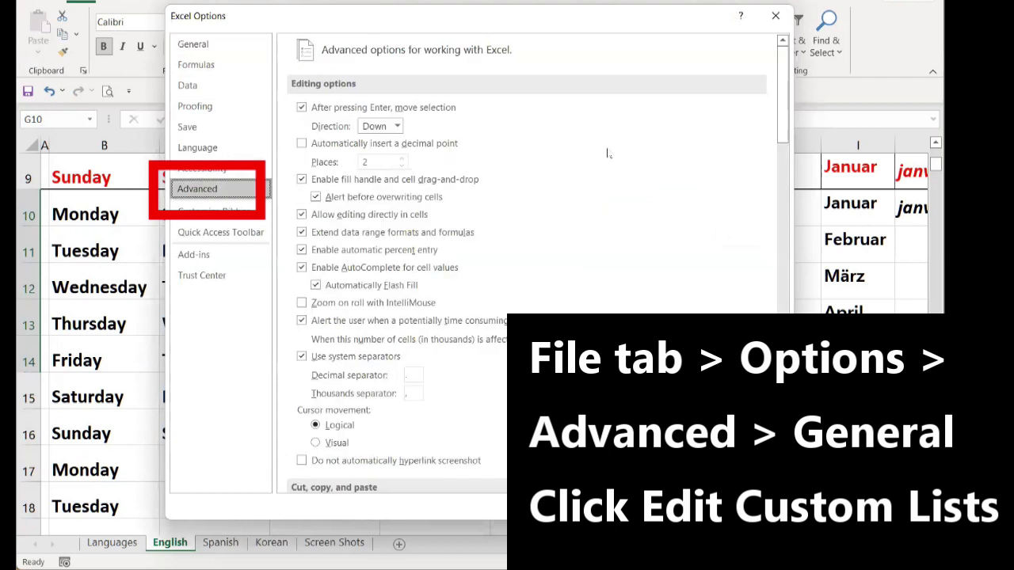
scroll(446, 151, down, 15)
scroll(480, 311, down, 15)
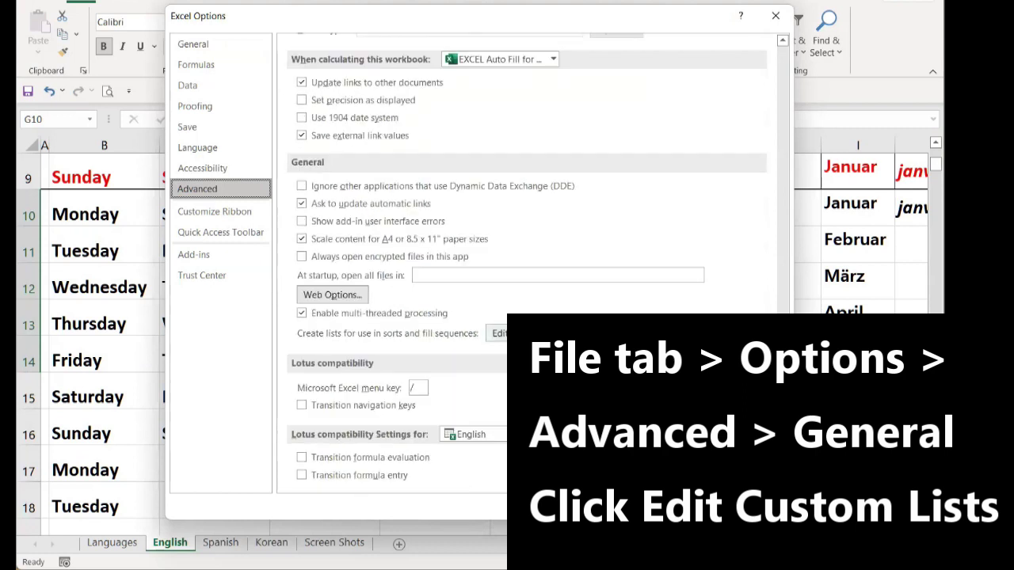
click(497, 333)
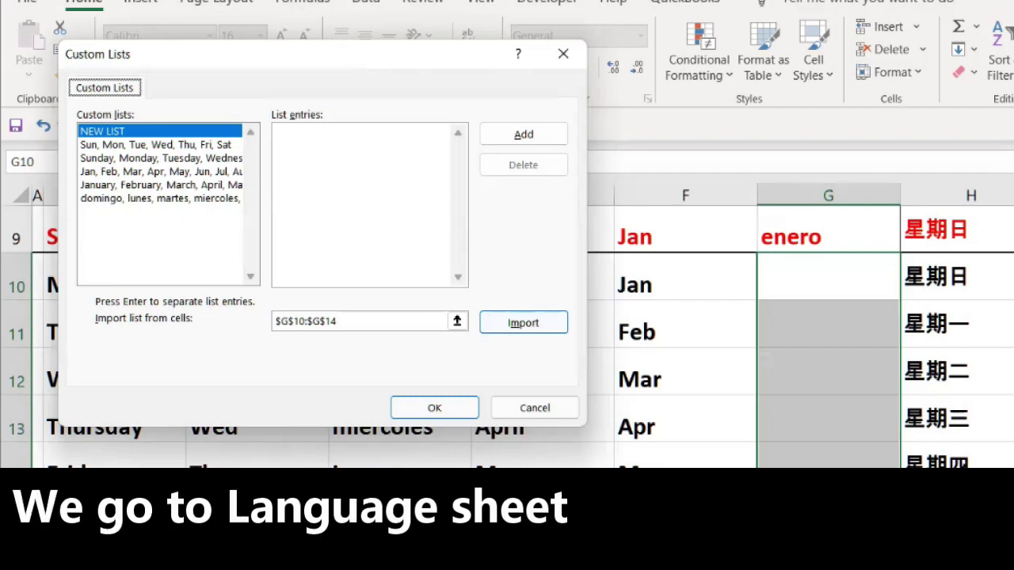
click(525, 131)
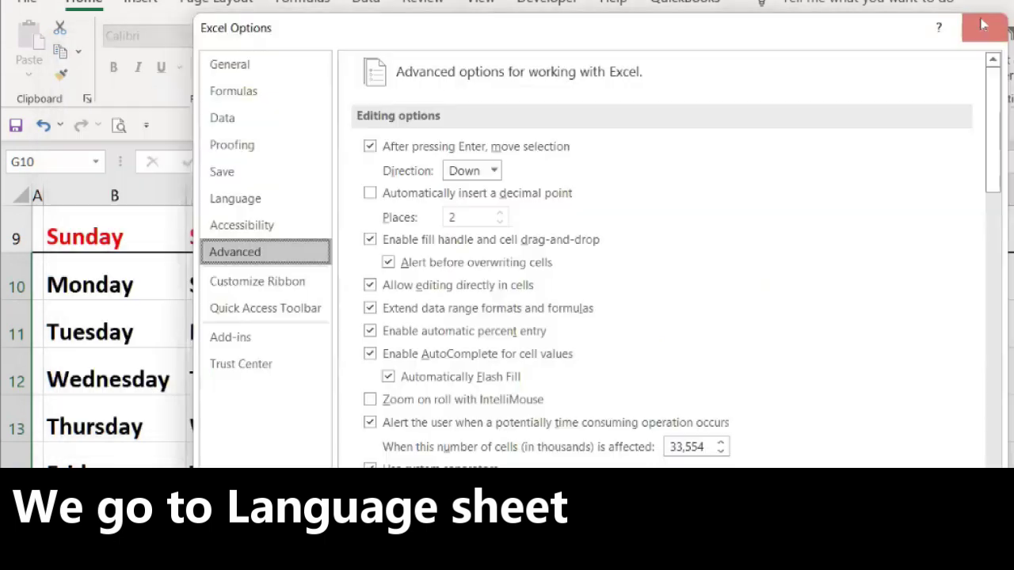
- Dismiss the options dialog and switch to the Languages sheet to show its weekday and month tables
click(984, 32)
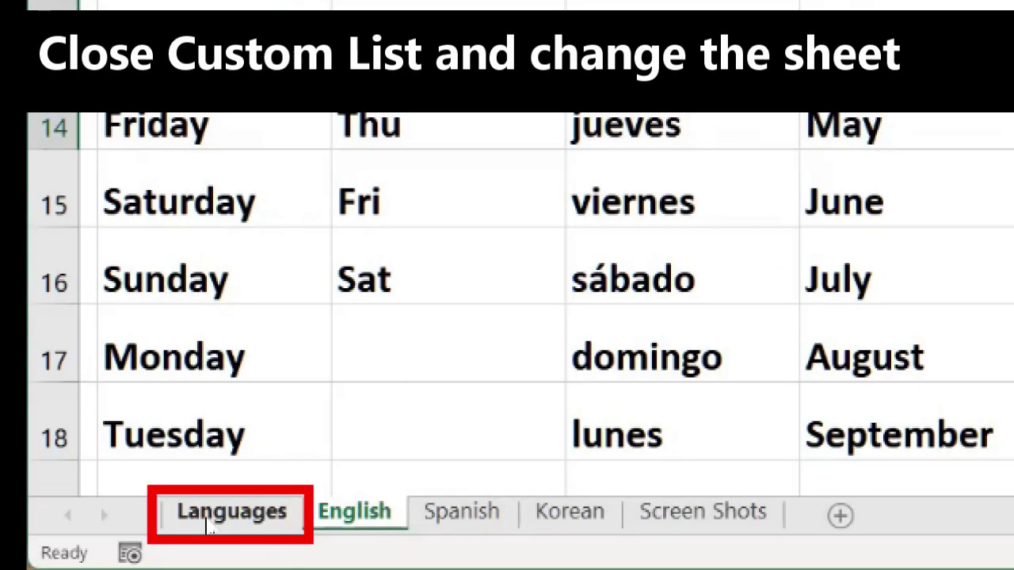
click(253, 513)
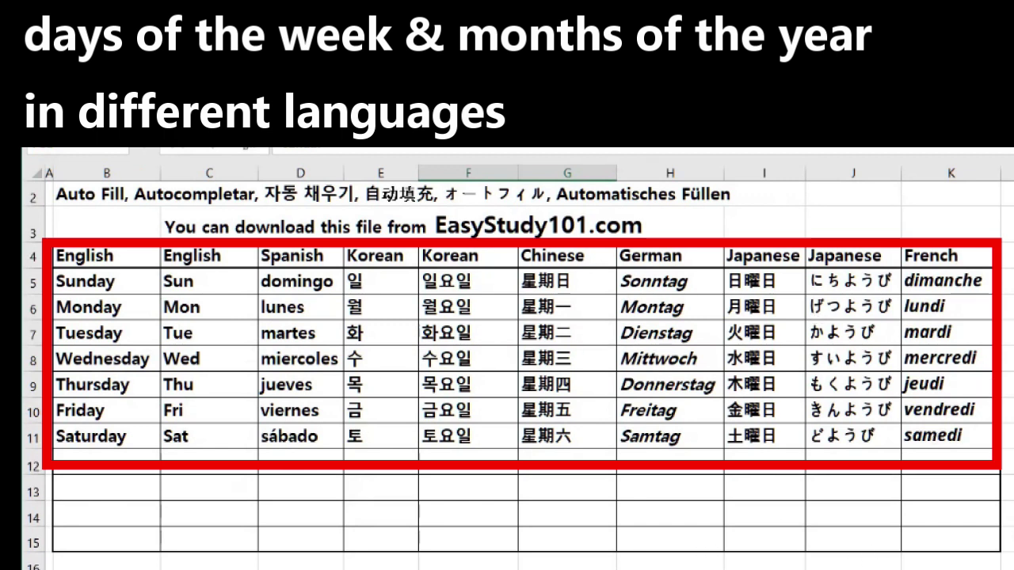
scroll(395, 280, down, 4)
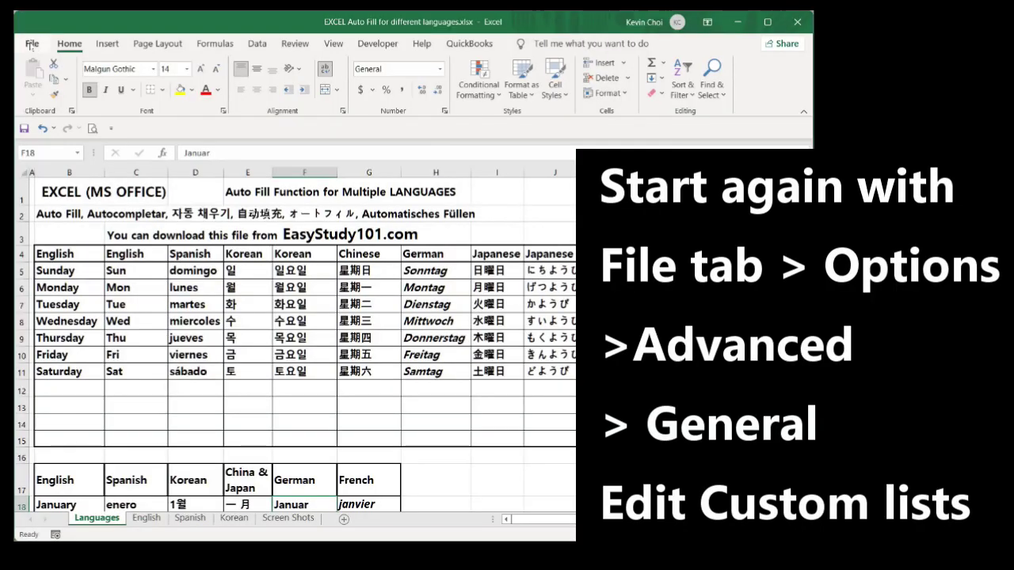
- Open the custom lists editor from the General section of the advanced options
click(31, 44)
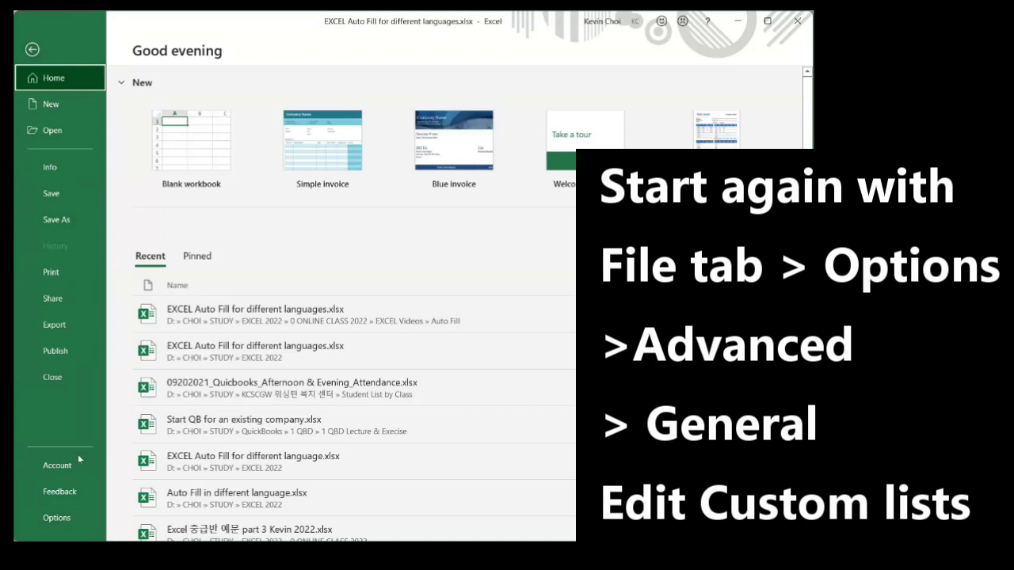
click(67, 520)
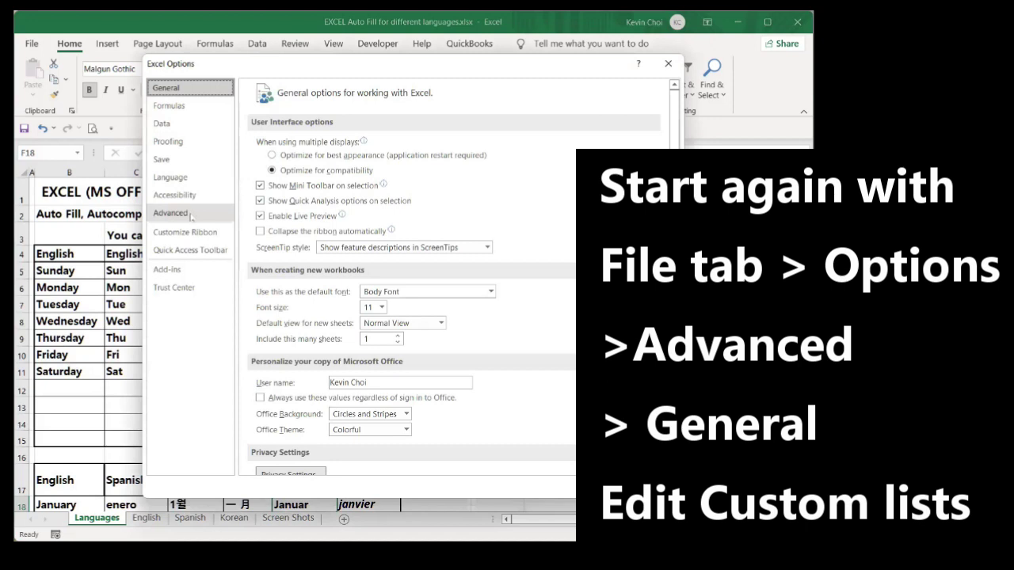
click(191, 214)
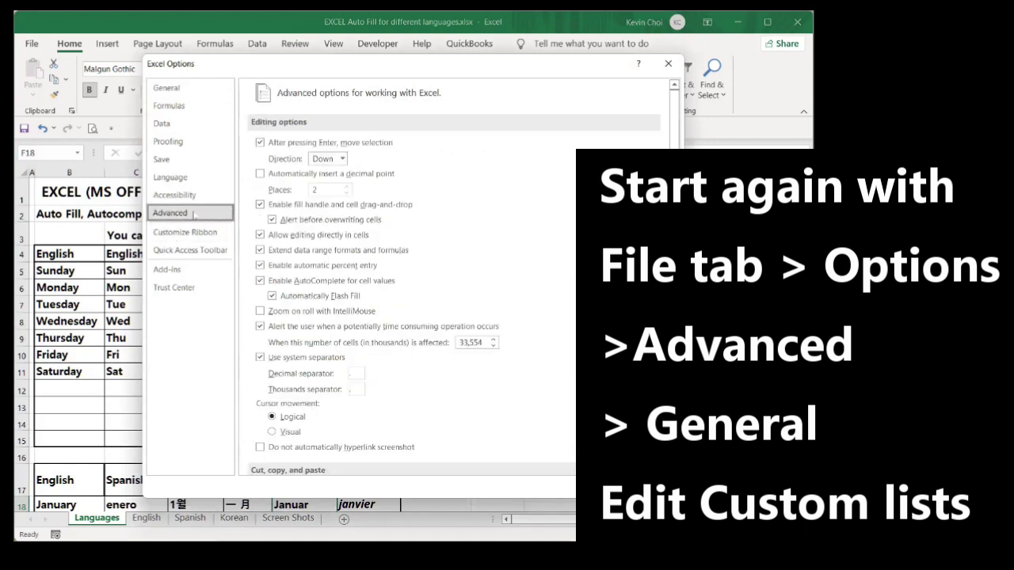
scroll(355, 212, down, 15)
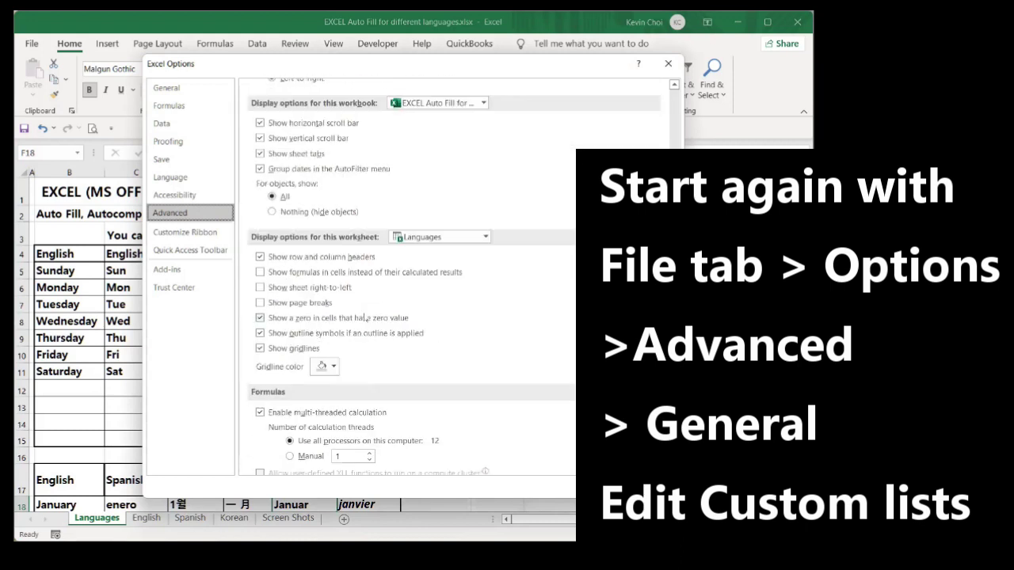
scroll(359, 317, down, 10)
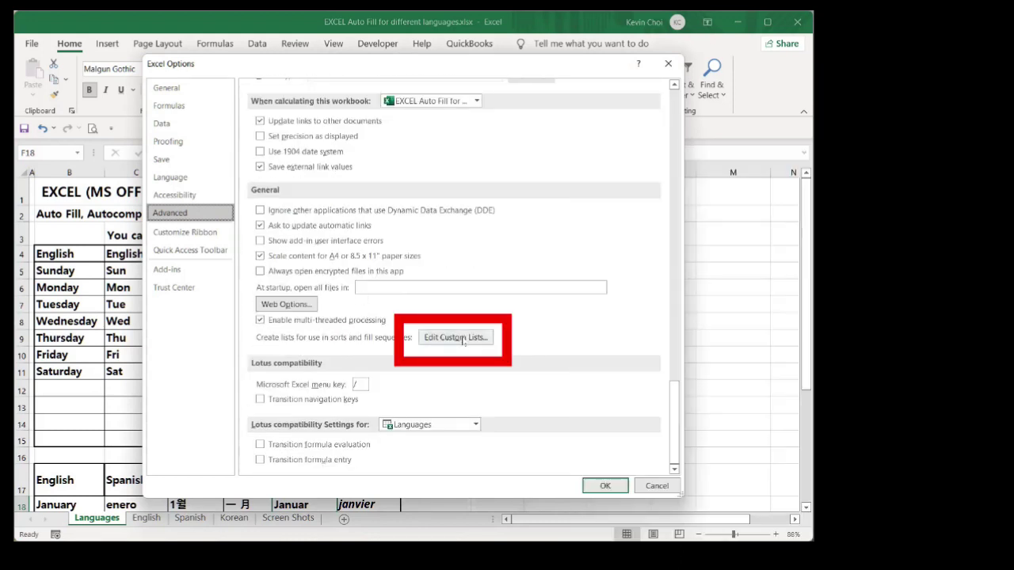
click(464, 339)
click(463, 338)
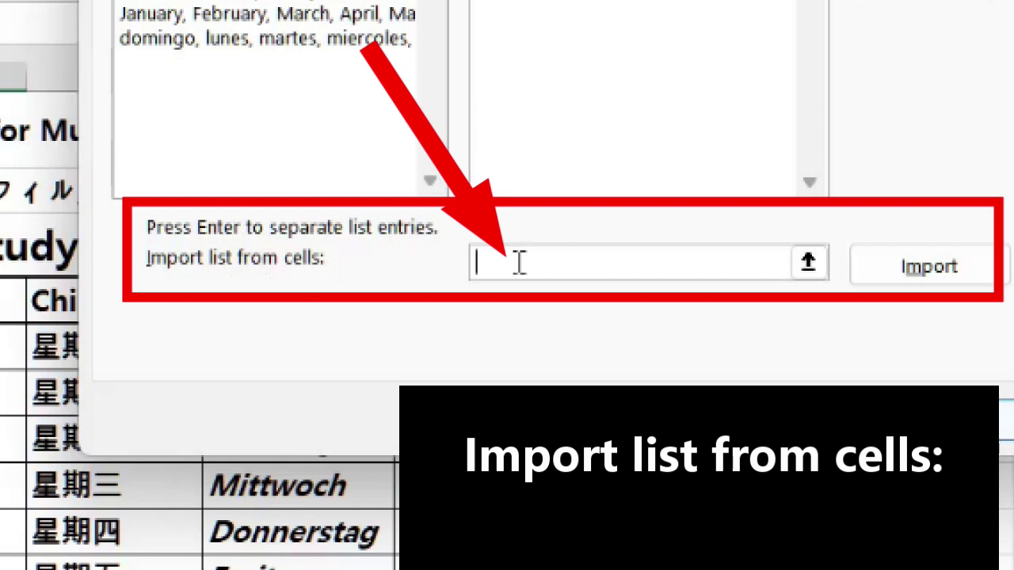
- Import the Spanish months from C18:C29 and add them as a custom list
click(484, 267)
key(Tab)
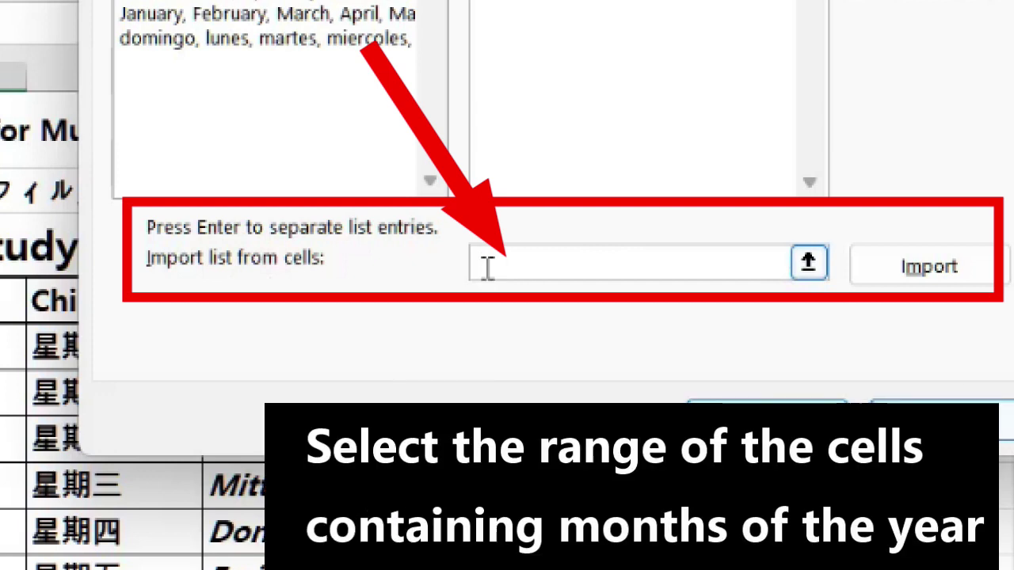
click(541, 265)
scroll(40, 317, down, 3)
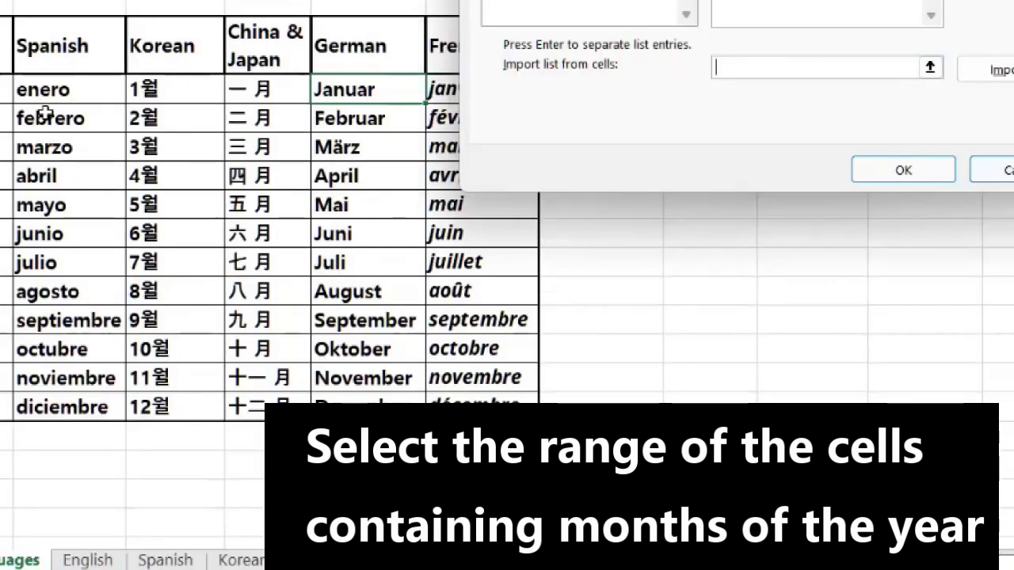
click(44, 91)
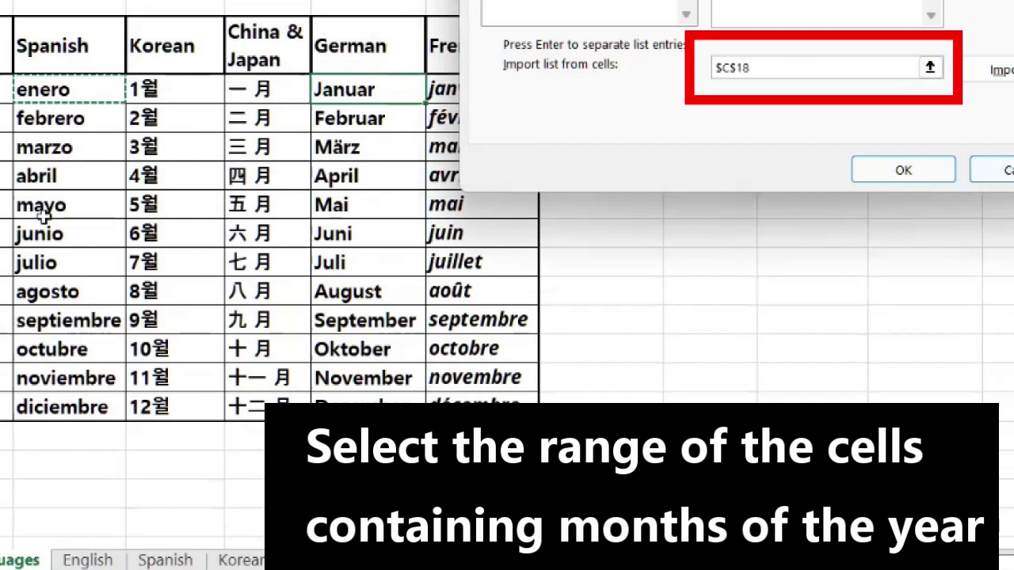
shift+click(45, 410)
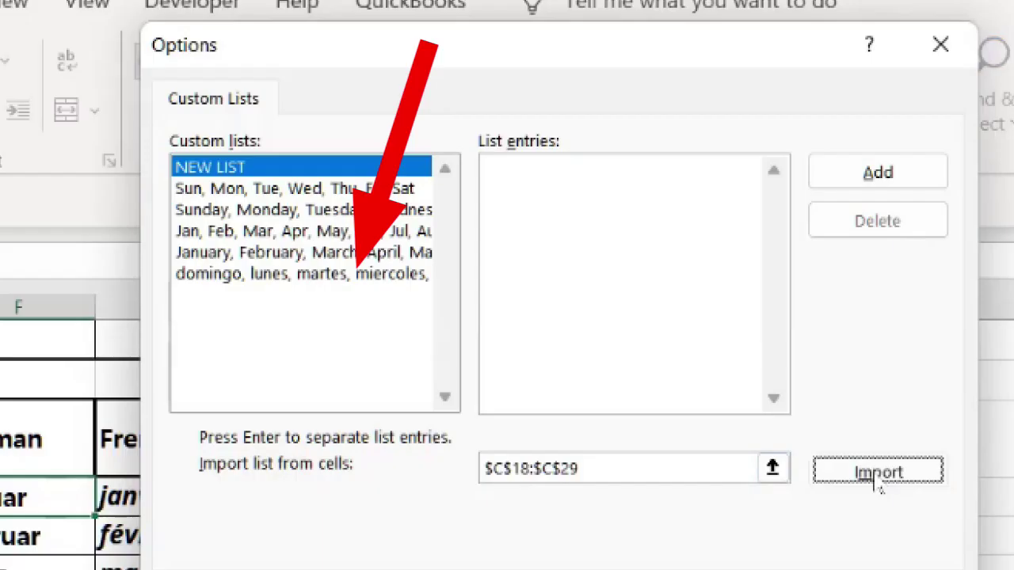
click(800, 200)
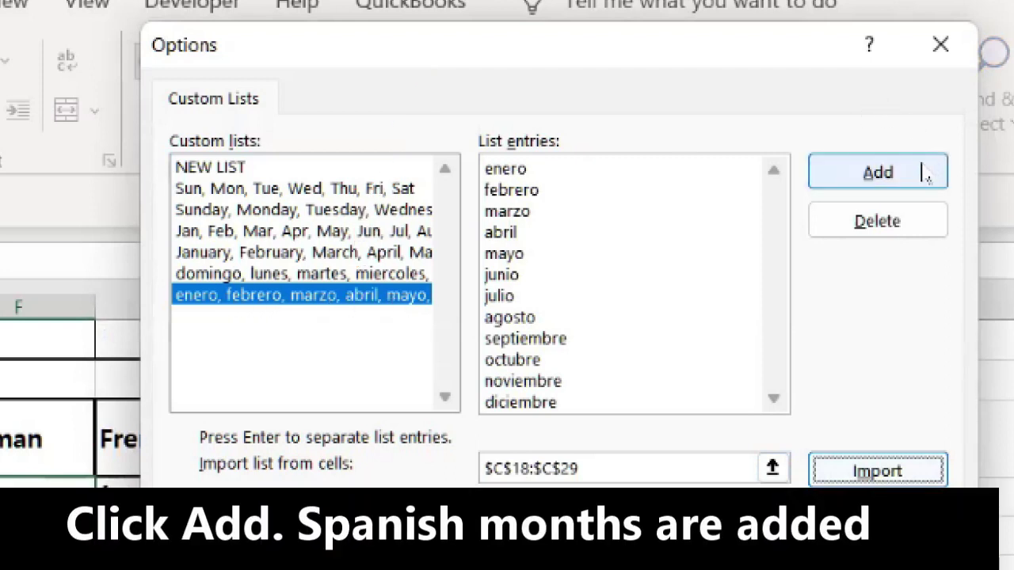
click(879, 173)
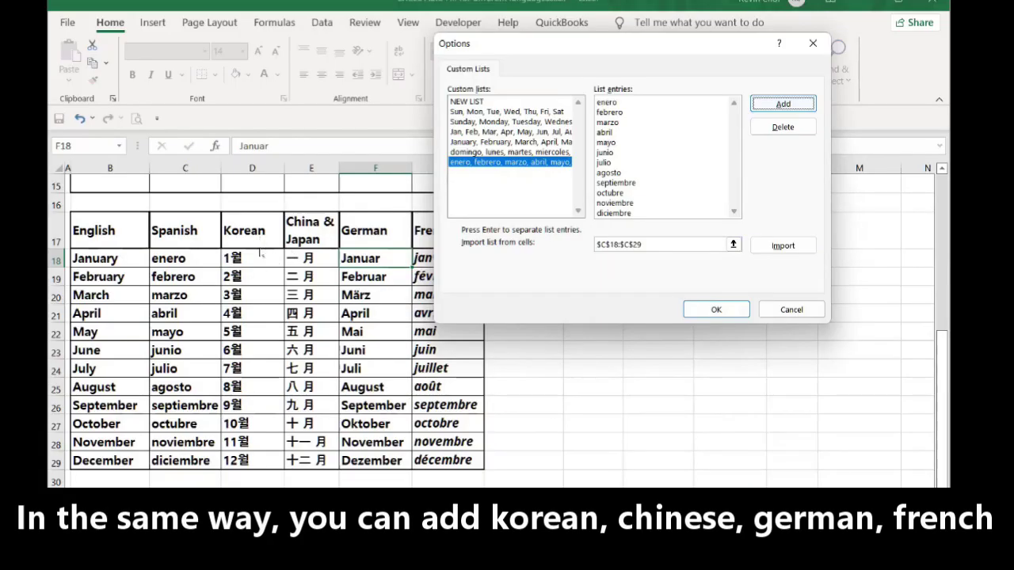
- Start a new custom list, import the Korean months from D18:D29 and add them
click(478, 103)
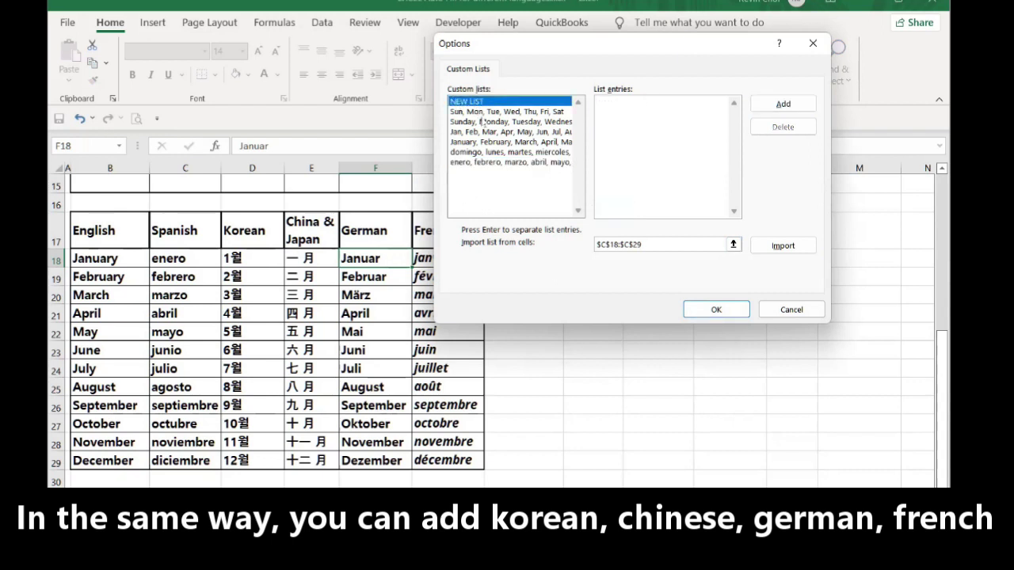
drag(640, 244, 584, 251)
key(BackSpace)
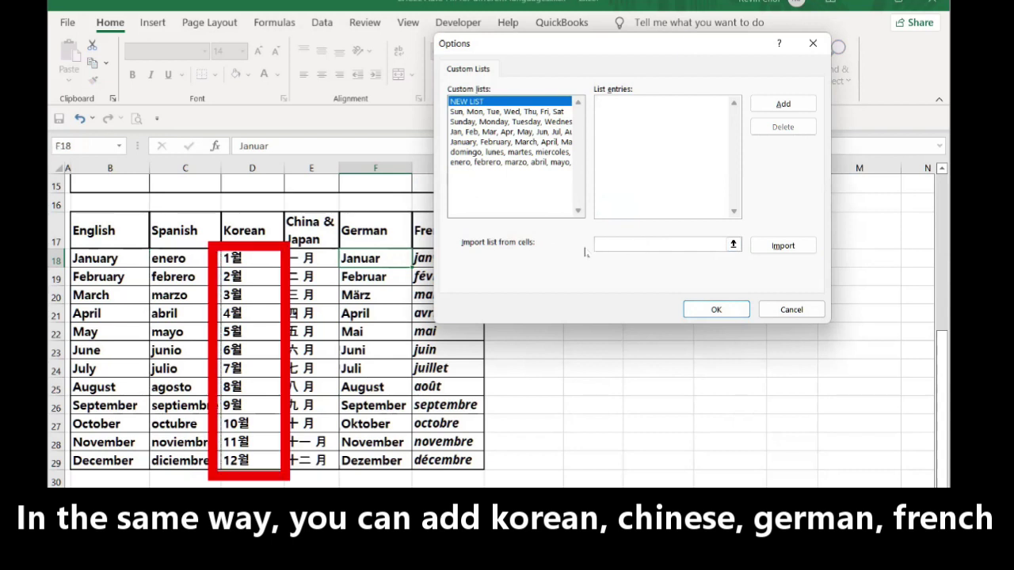
click(250, 256)
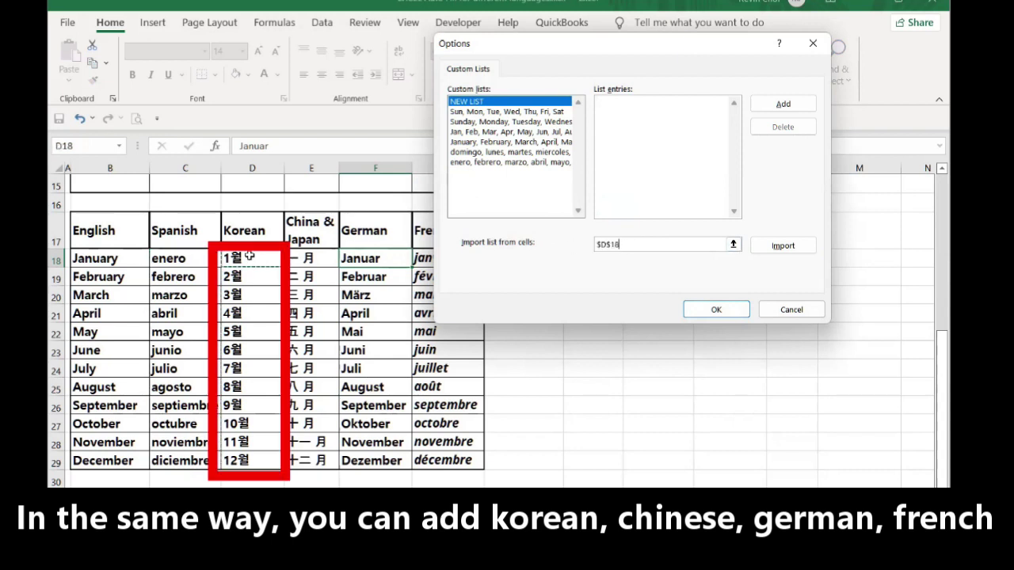
shift+click(245, 460)
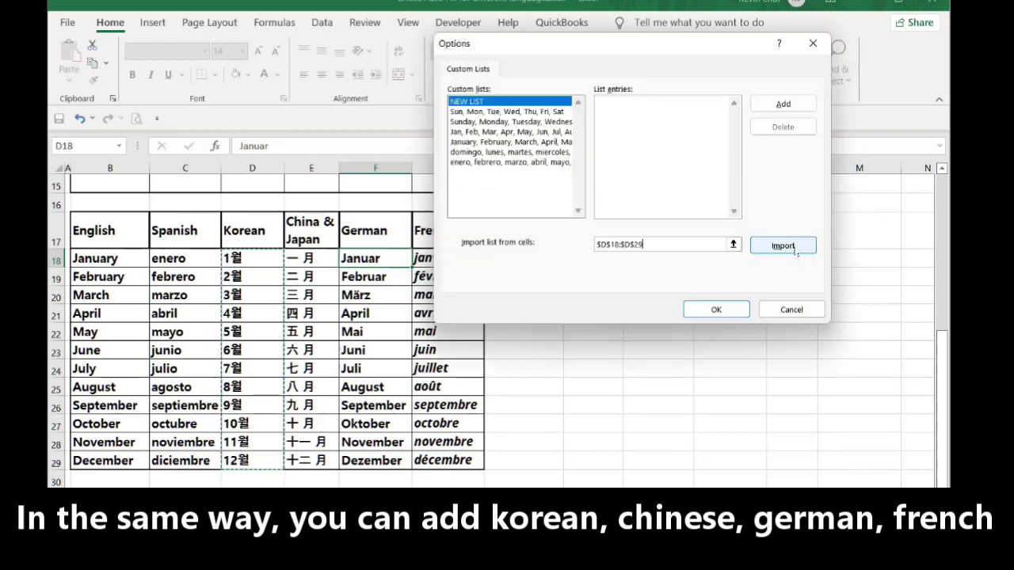
click(793, 248)
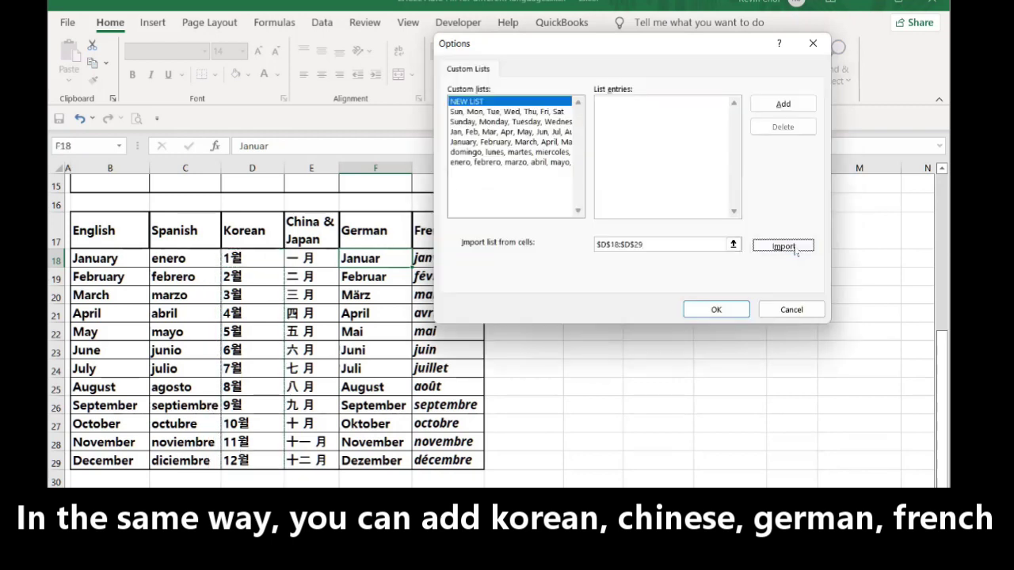
click(781, 104)
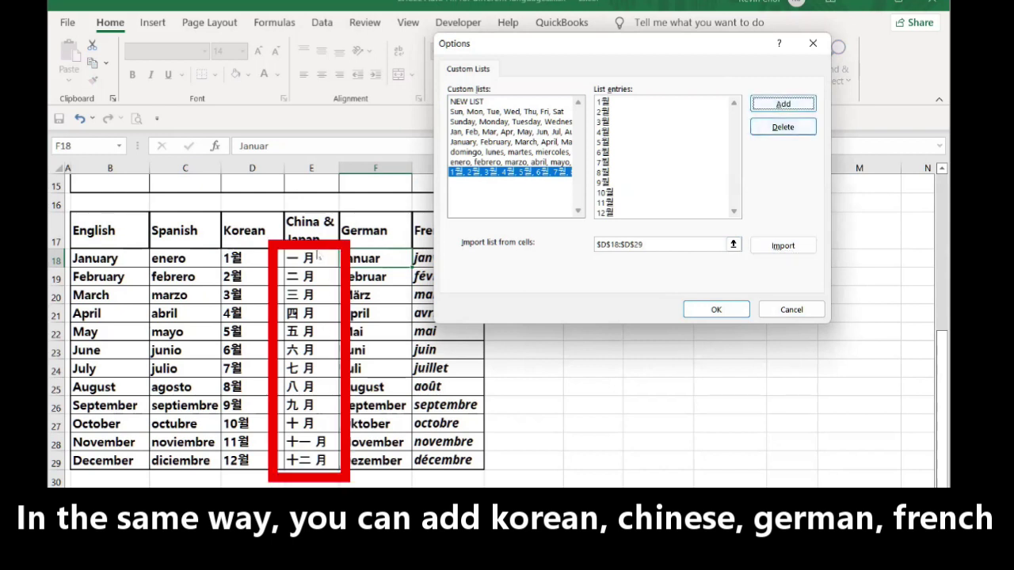
- Start a new custom list, import the Chinese and Japanese months from E18:E29 and add them
click(479, 103)
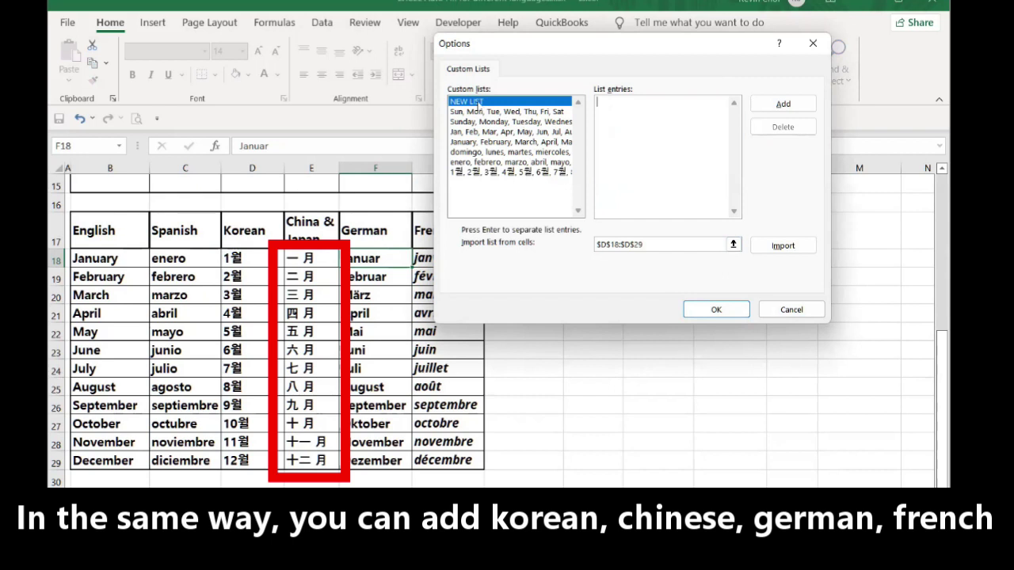
drag(647, 245, 580, 246)
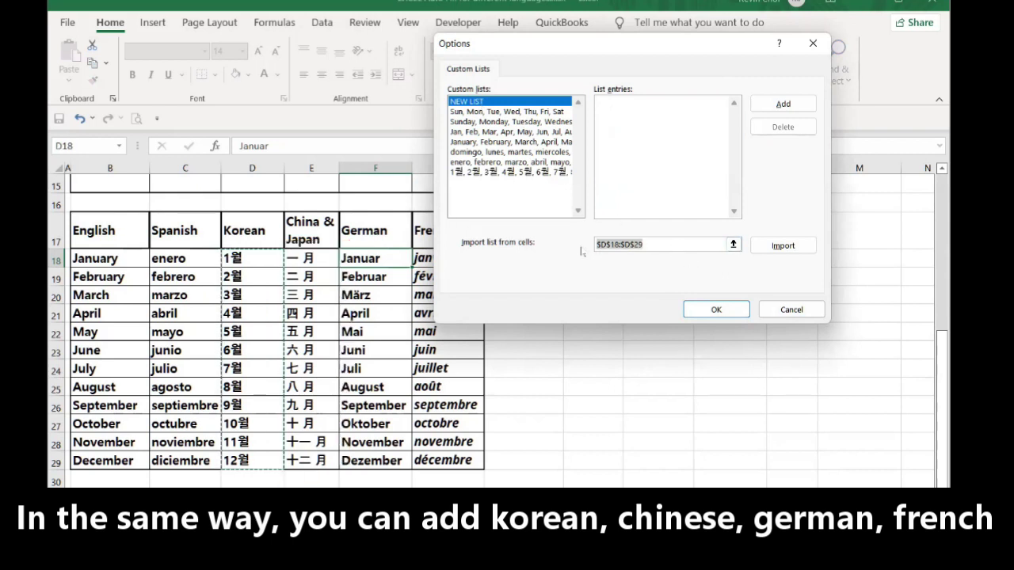
click(304, 261)
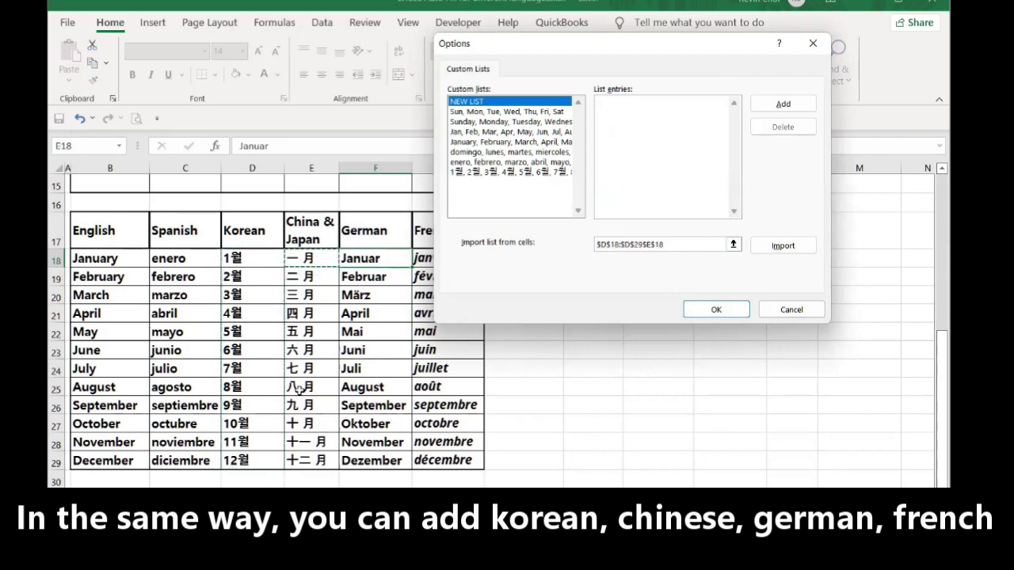
shift+click(300, 458)
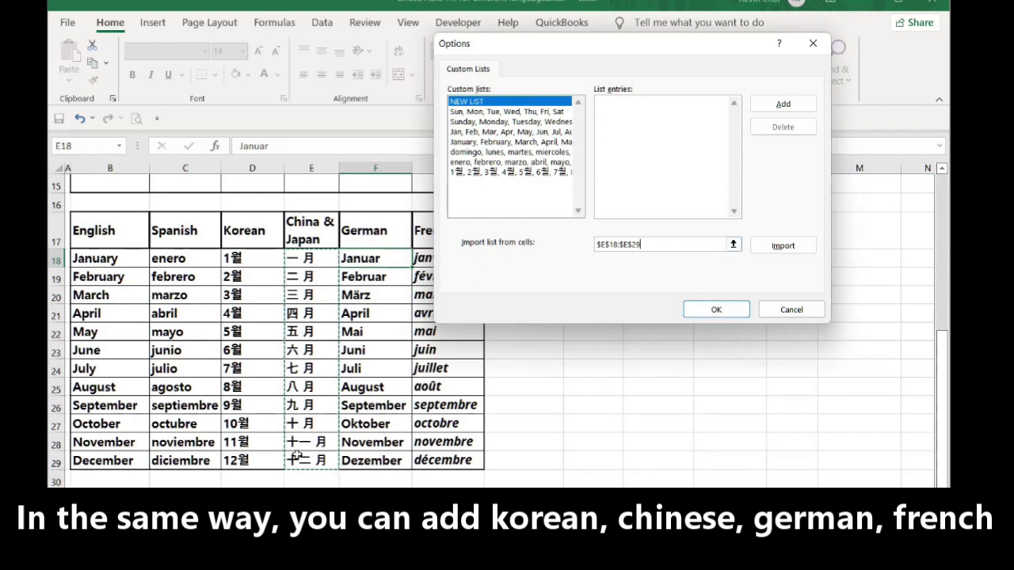
click(783, 246)
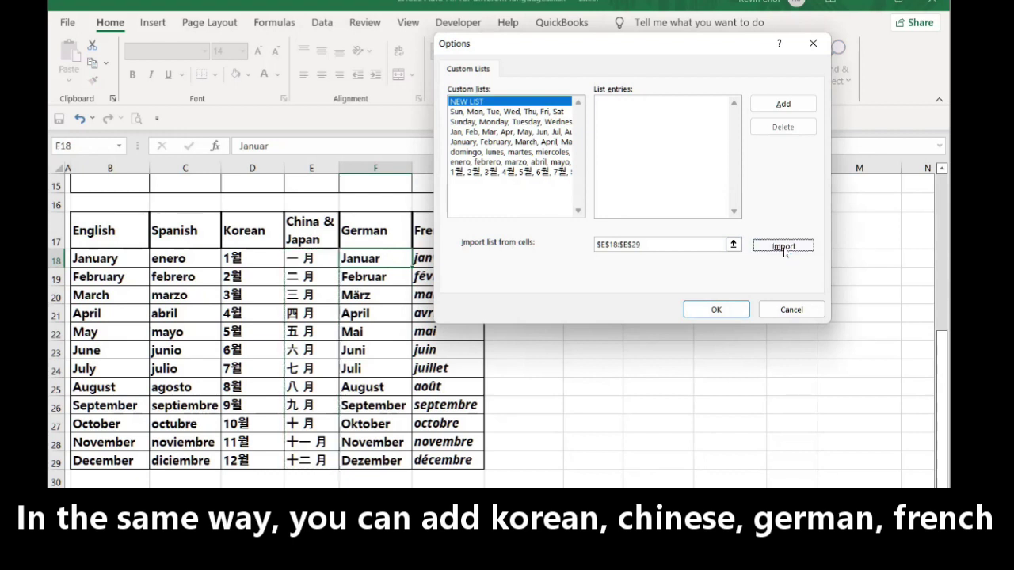
click(784, 106)
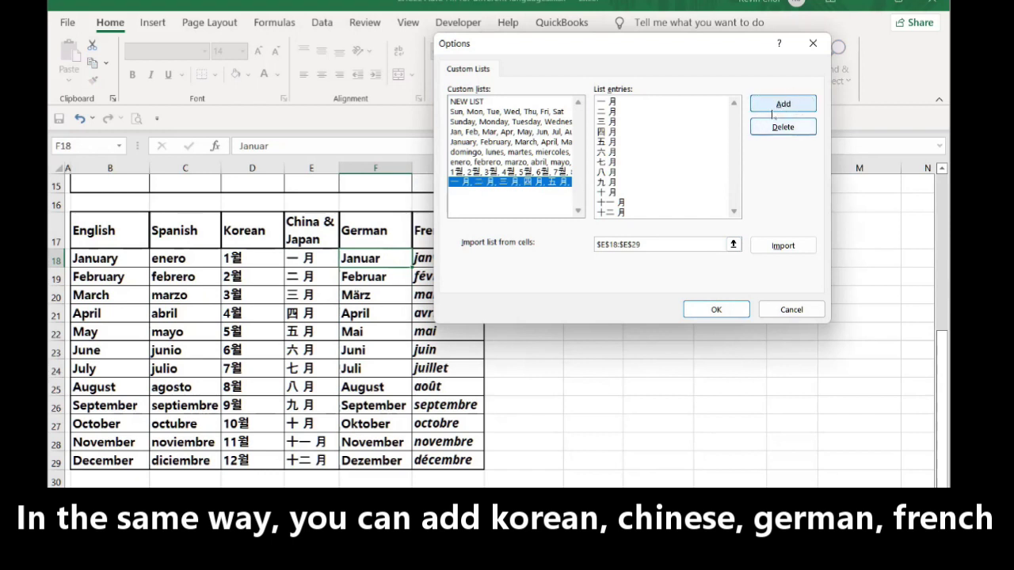
- Import the German months from F18:F29 as a custom list, and confirm both the list editor and the options
click(673, 243)
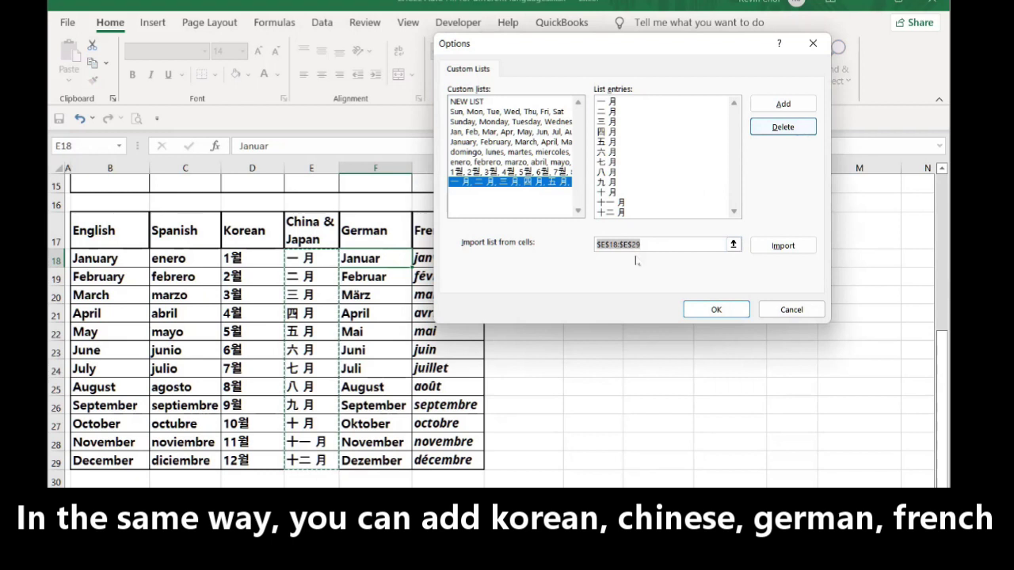
click(370, 263)
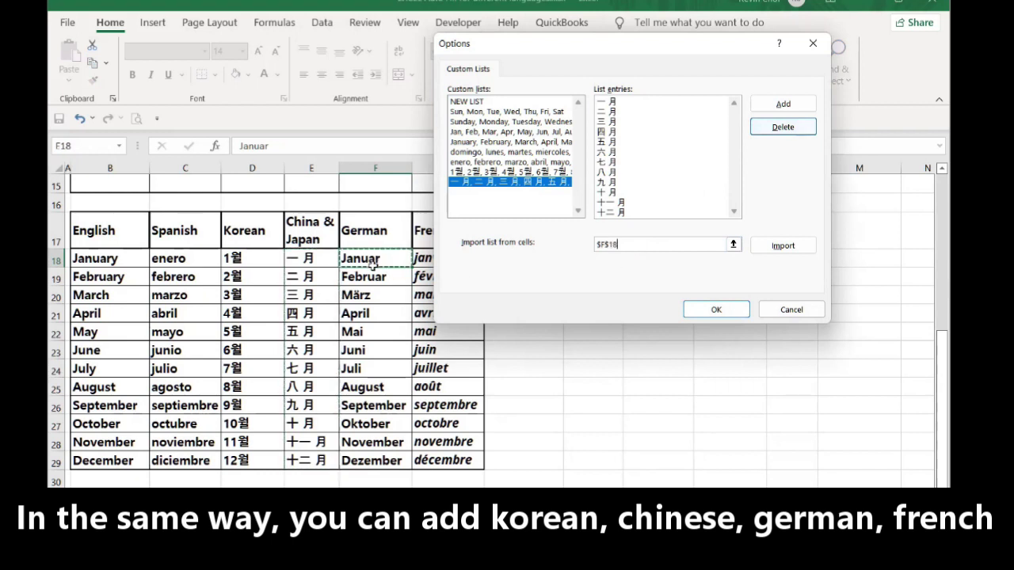
shift+click(372, 457)
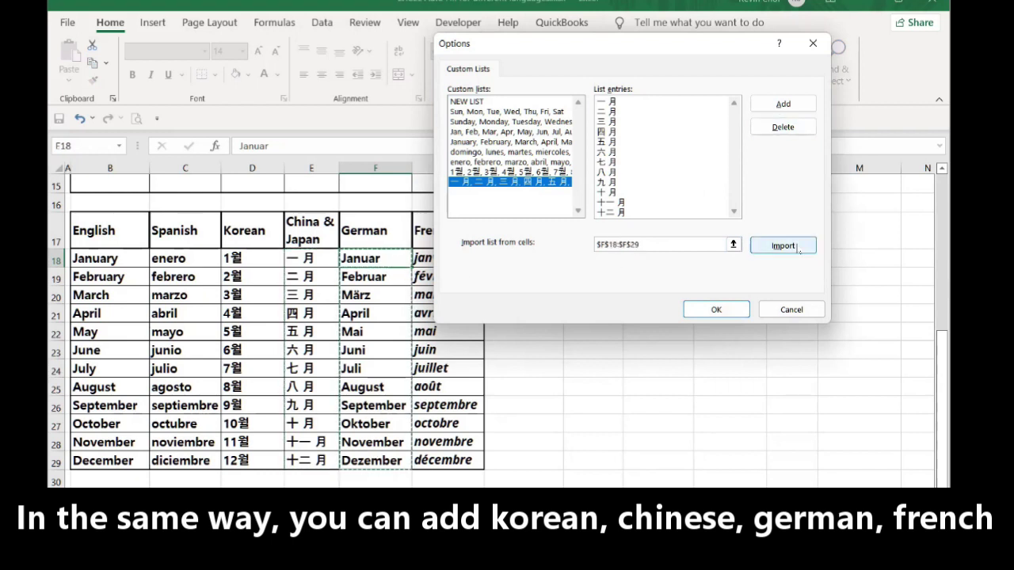
click(783, 245)
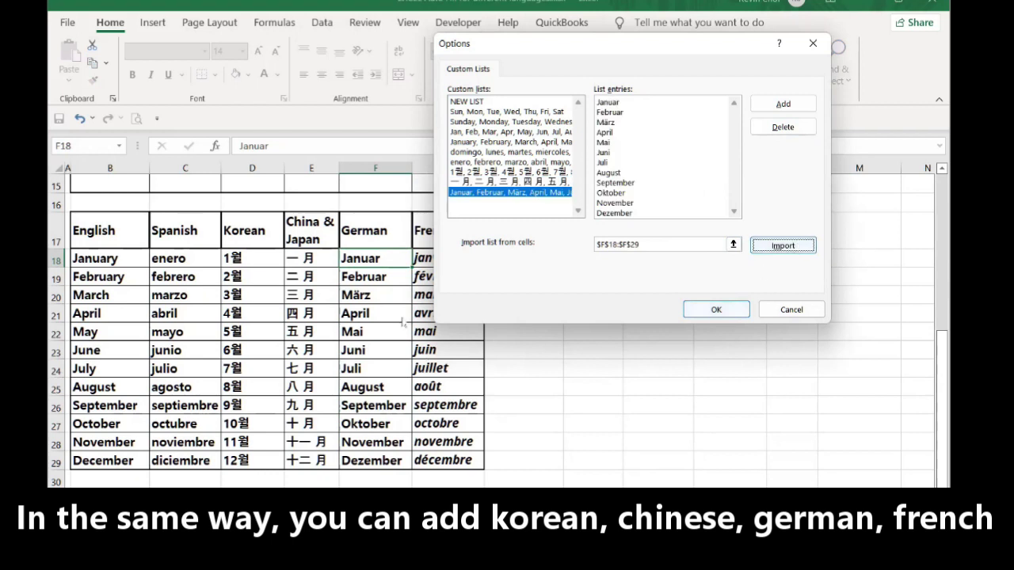
click(777, 246)
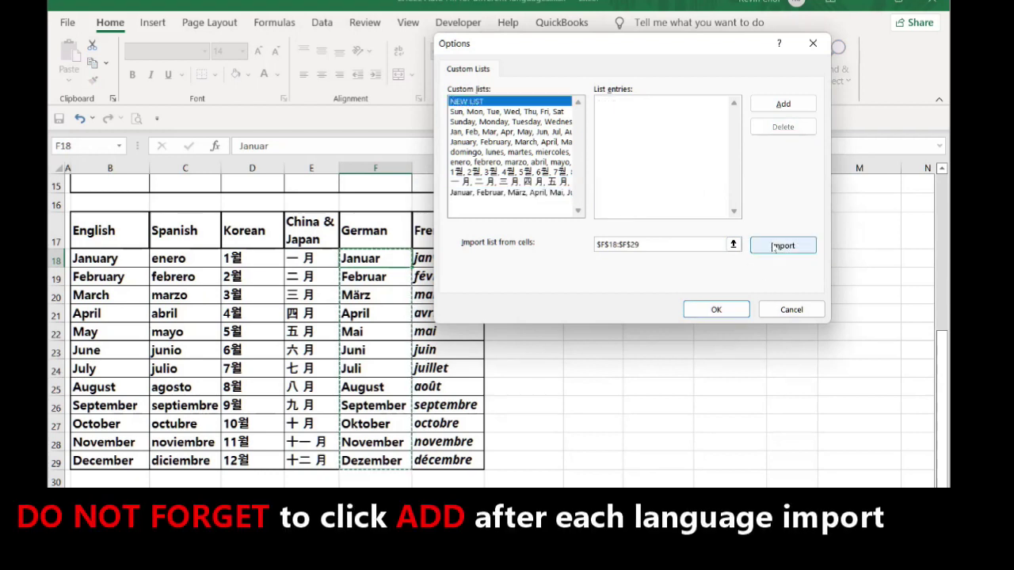
click(783, 105)
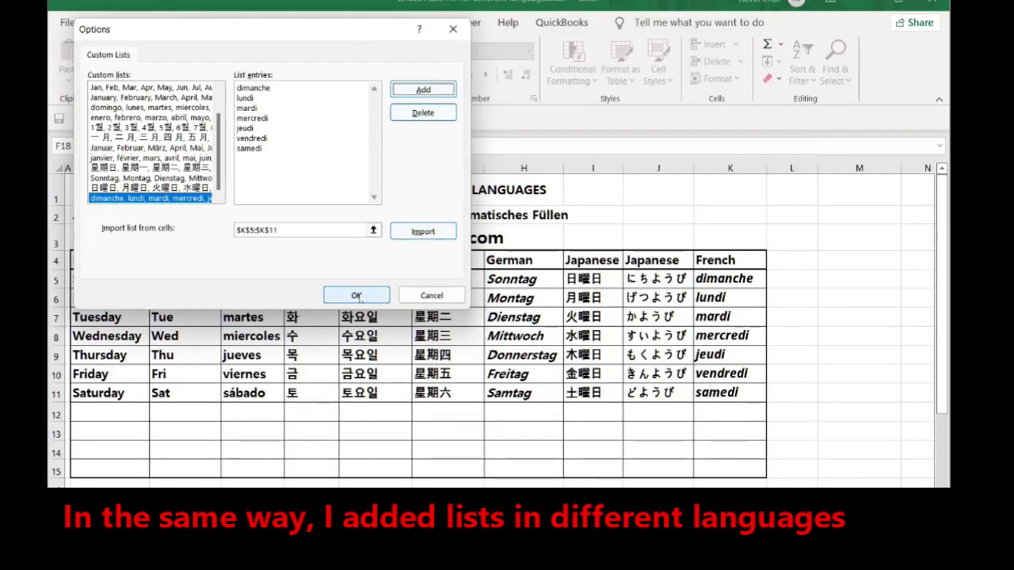
click(355, 296)
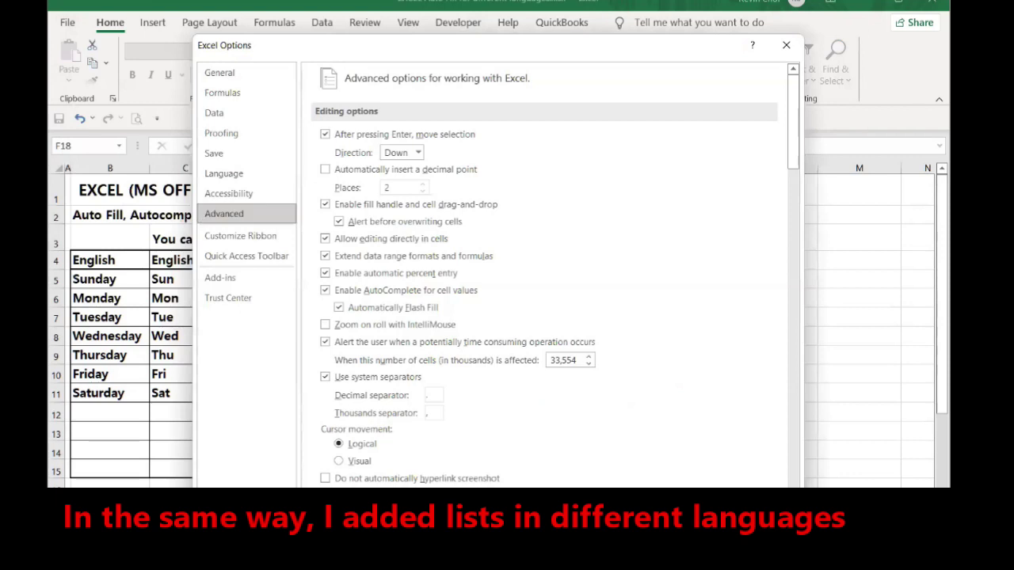
key(Return)
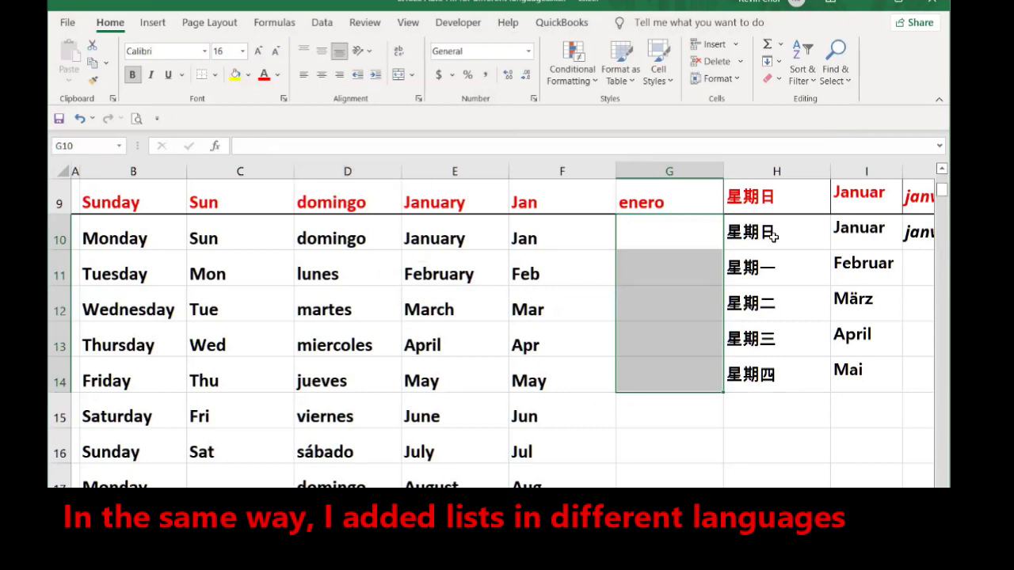
- Clear H11:H14 and auto-fill the Chinese weekdays from 星期日 in H10 down to H18
click(754, 237)
drag(759, 266, 760, 375)
key(Delete)
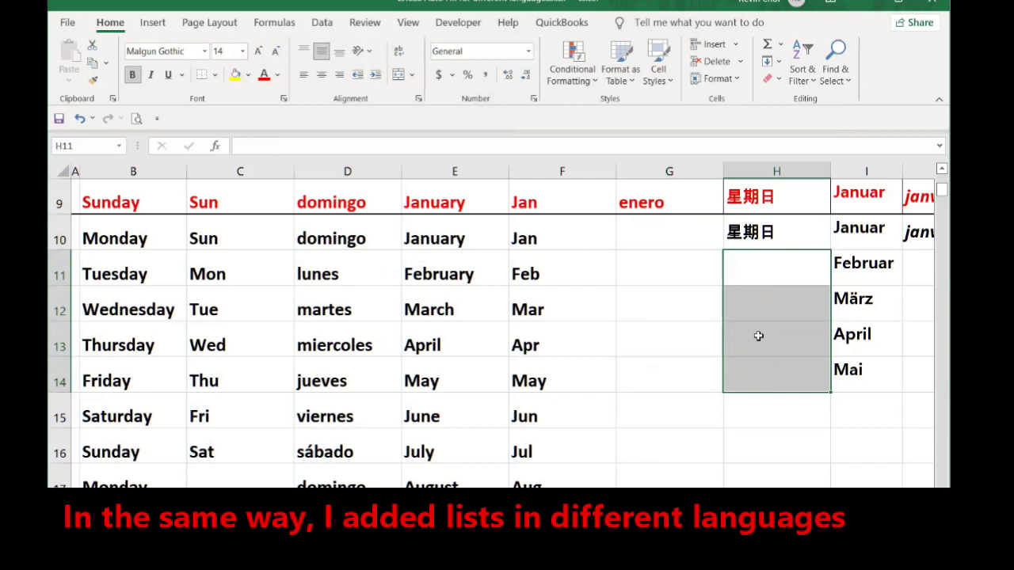
click(784, 231)
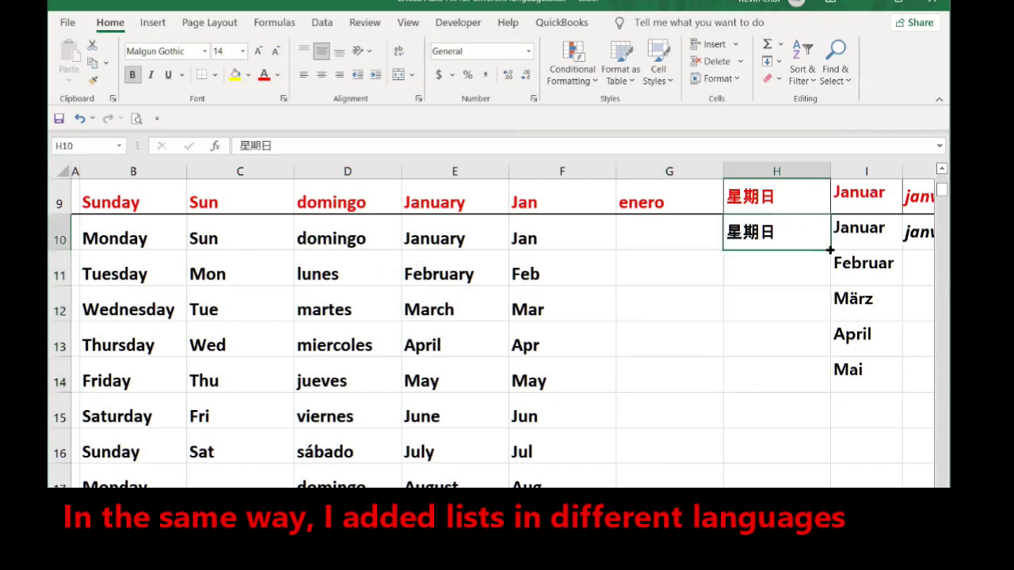
drag(829, 250, 825, 403)
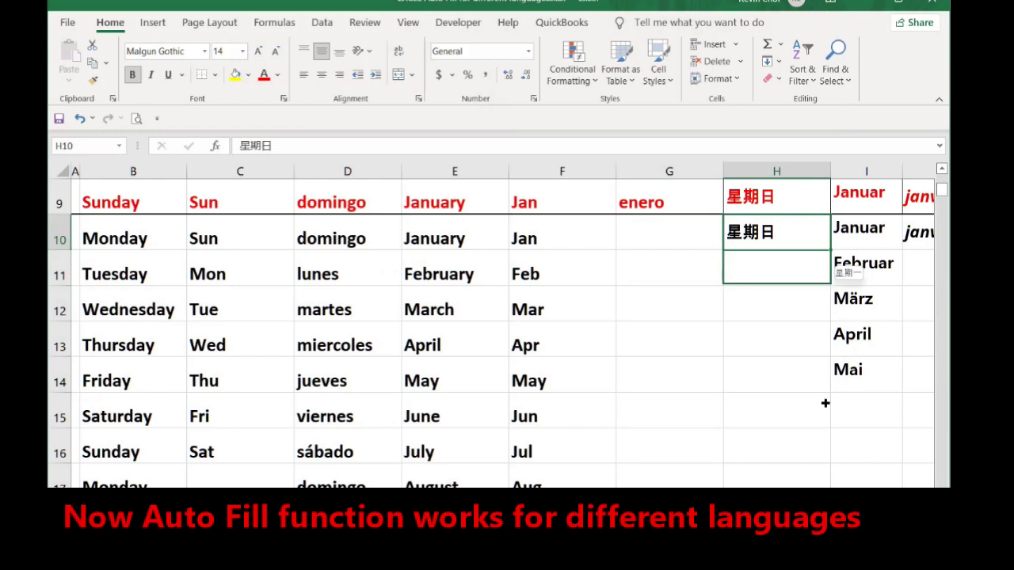
drag(829, 267, 829, 483)
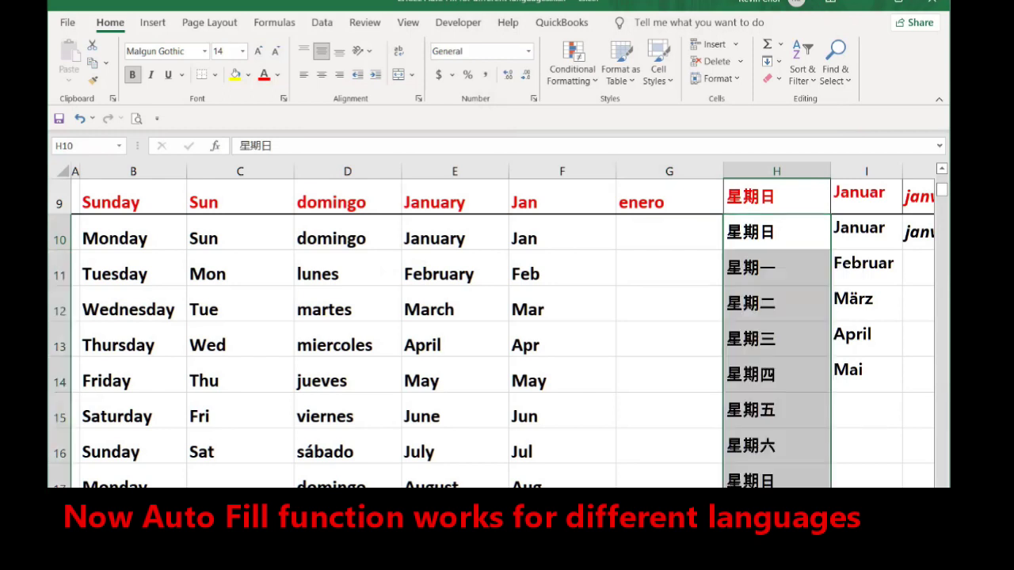
- Auto-fill the German months down column I, starting from Januar in I10
key(Right)
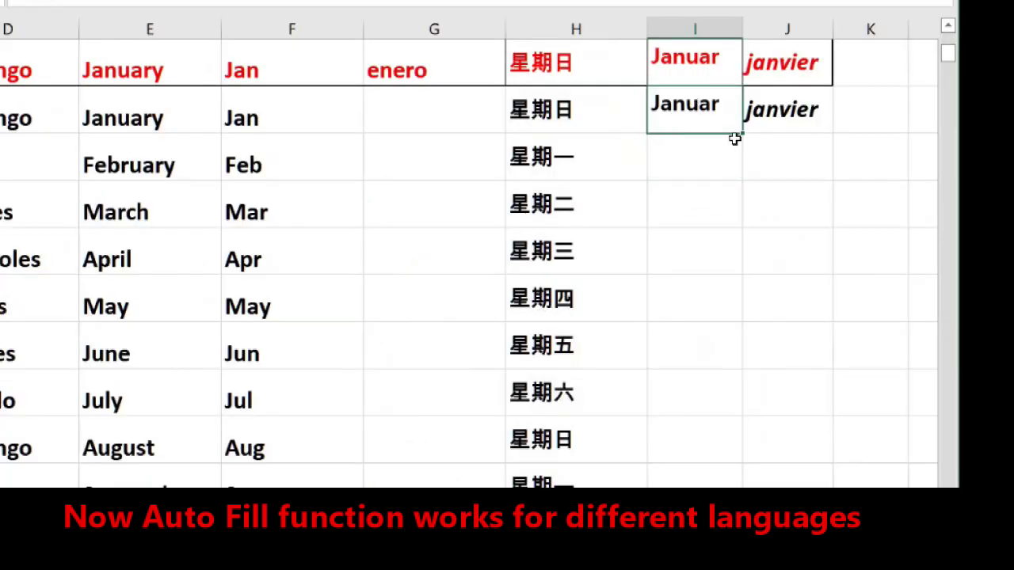
drag(735, 138, 735, 195)
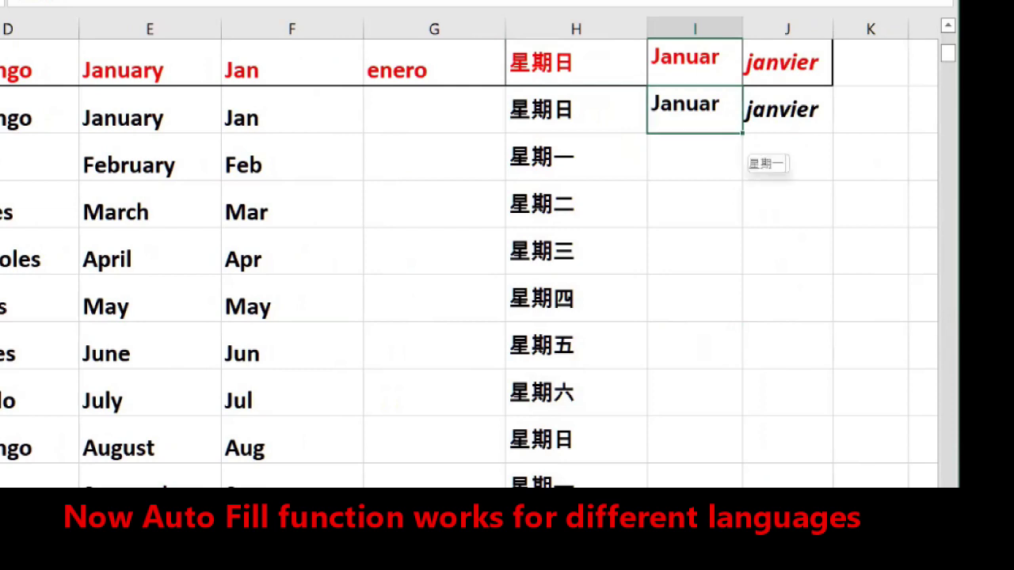
drag(742, 150, 784, 278)
scroll(785, 278, up, 4)
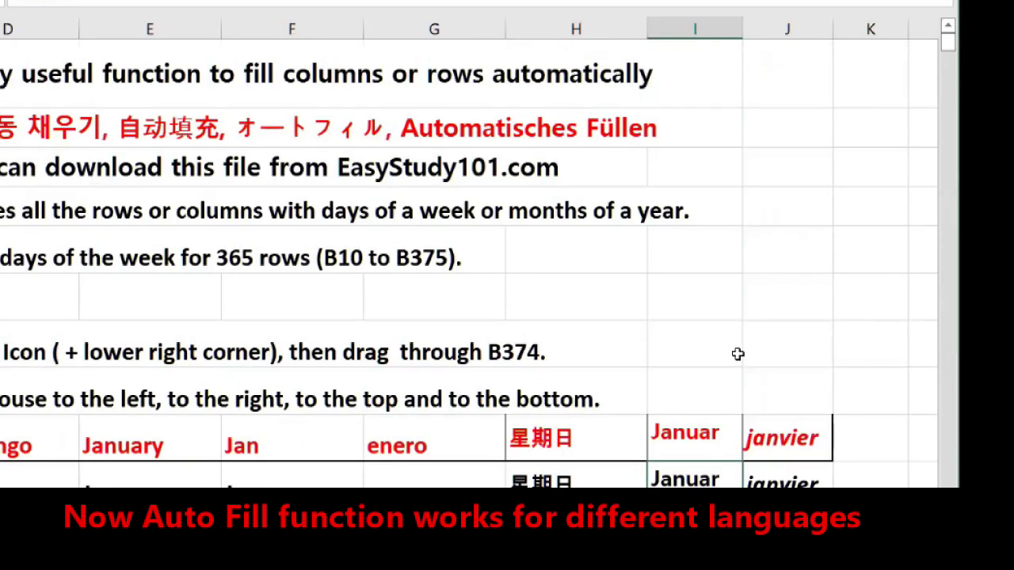
scroll(737, 353, down, 3)
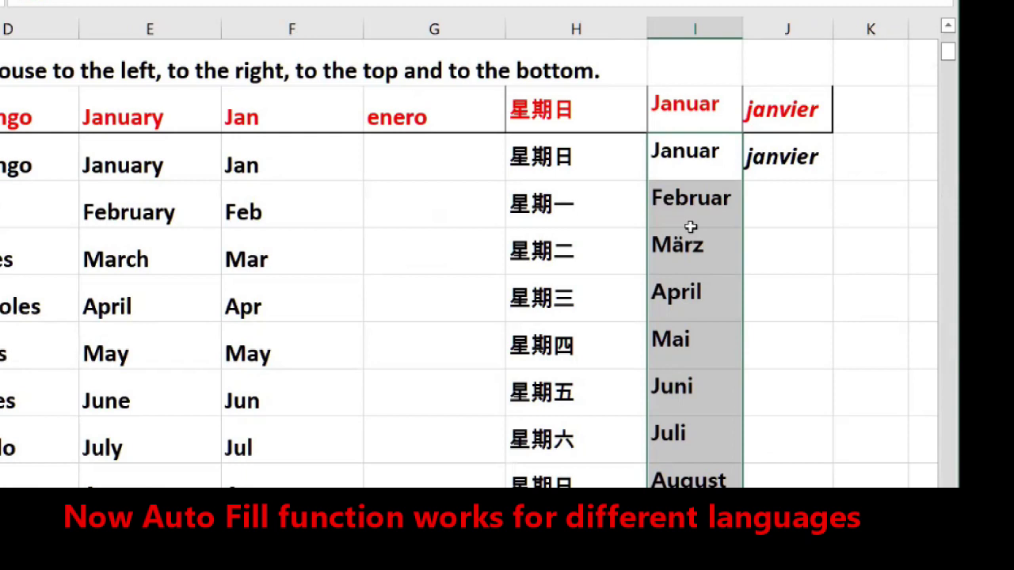
- Auto-fill the French months down column J from janvier in J10, and widen columns I and J to fit the month names
click(778, 155)
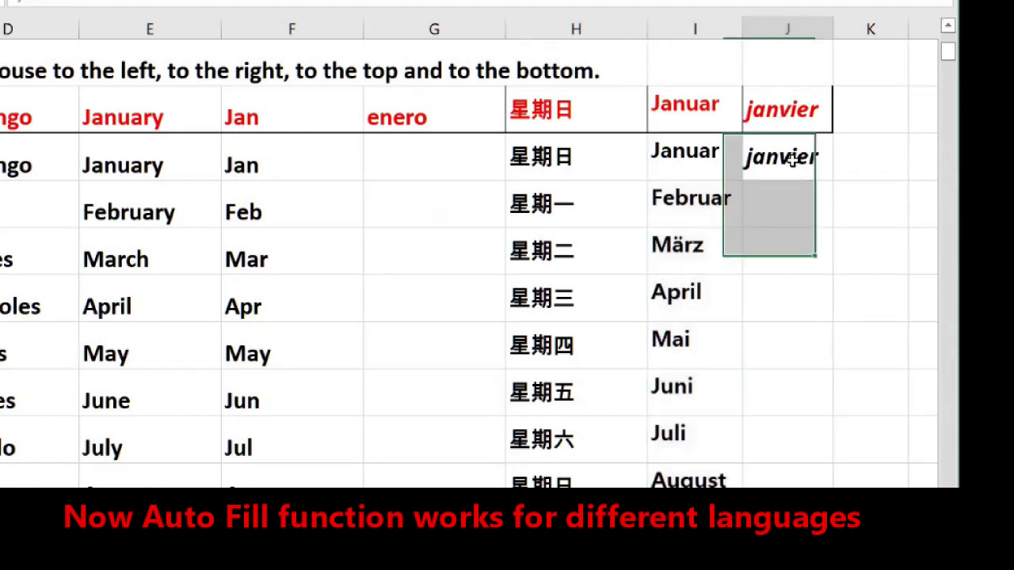
drag(832, 181, 832, 238)
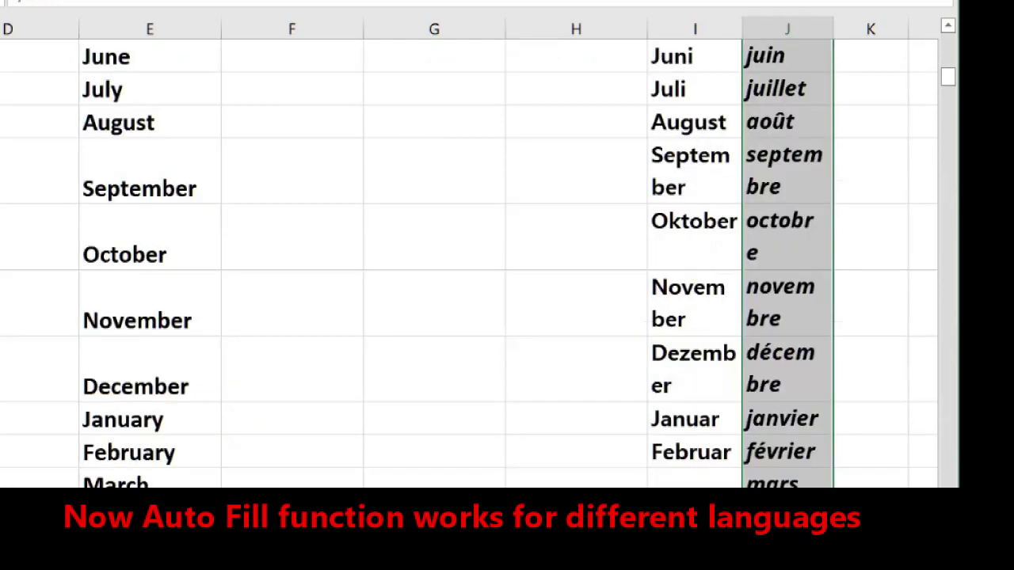
drag(894, 29, 928, 29)
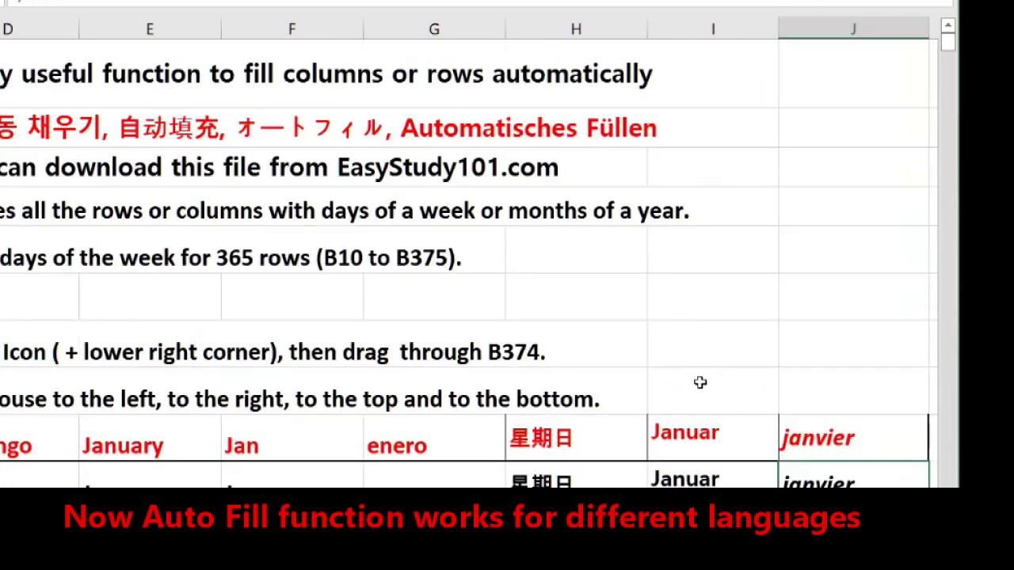
- Enter enero in G10, auto-fill the Spanish months down column G, and review the filled list
scroll(462, 170, down, 3)
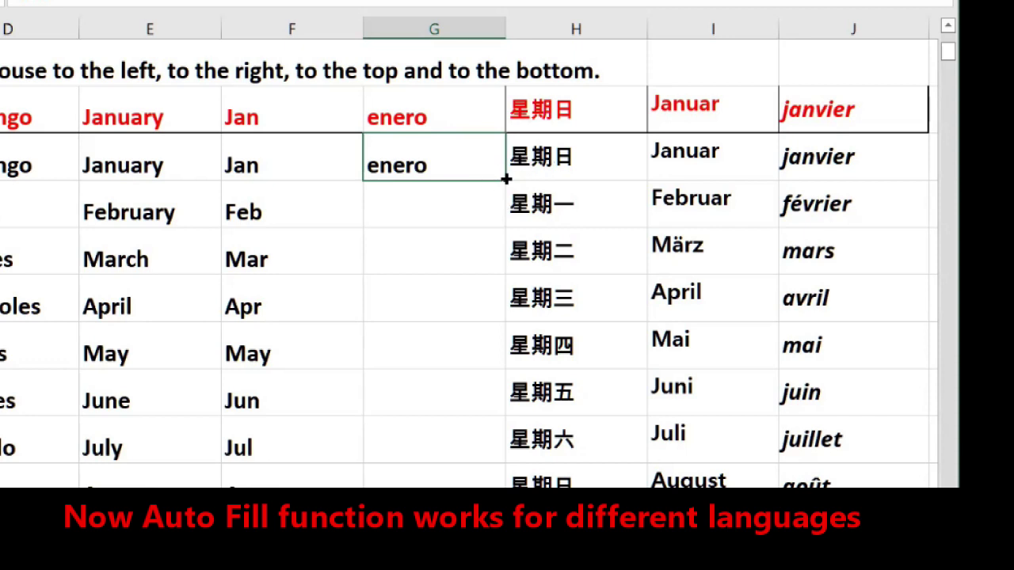
click(506, 179)
click(506, 179)
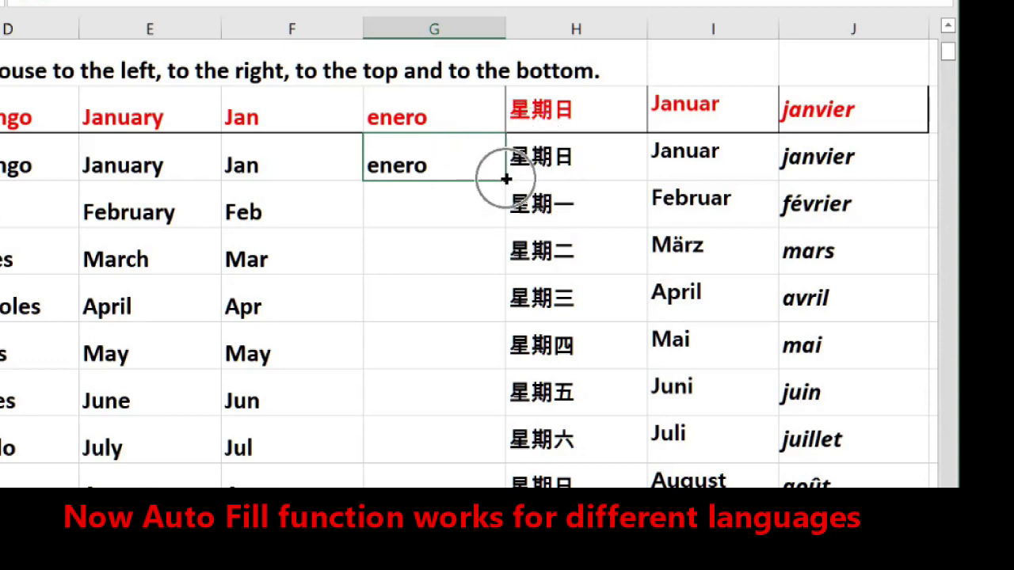
drag(506, 179, 492, 313)
scroll(536, 310, up, 6)
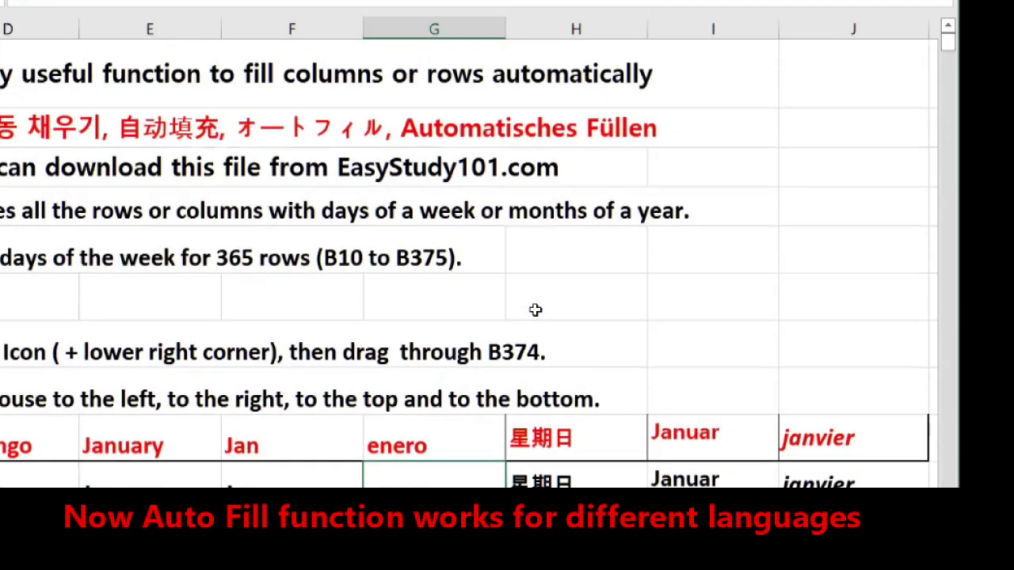
scroll(477, 362, down, 4)
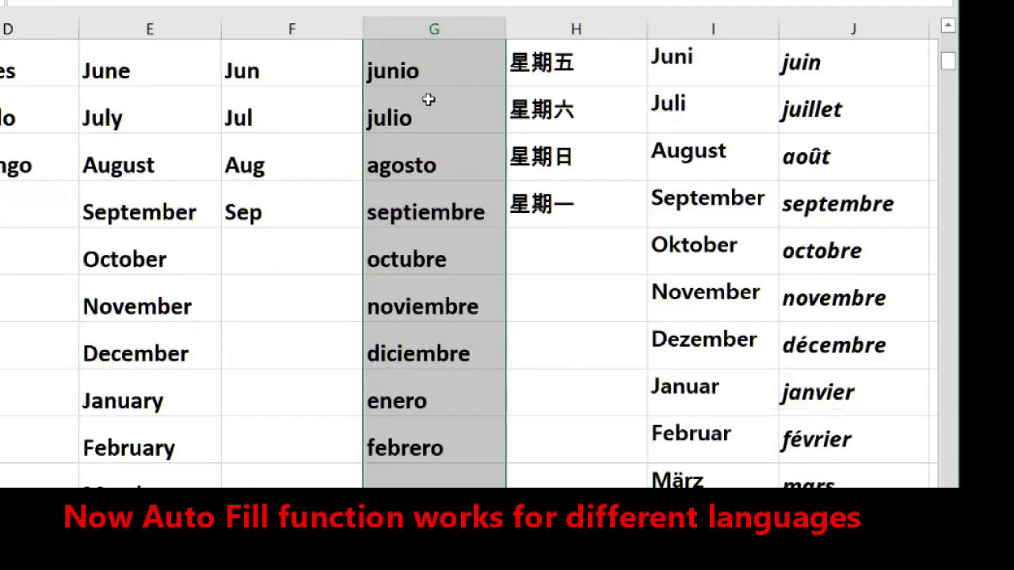
scroll(414, 376, up, 4)
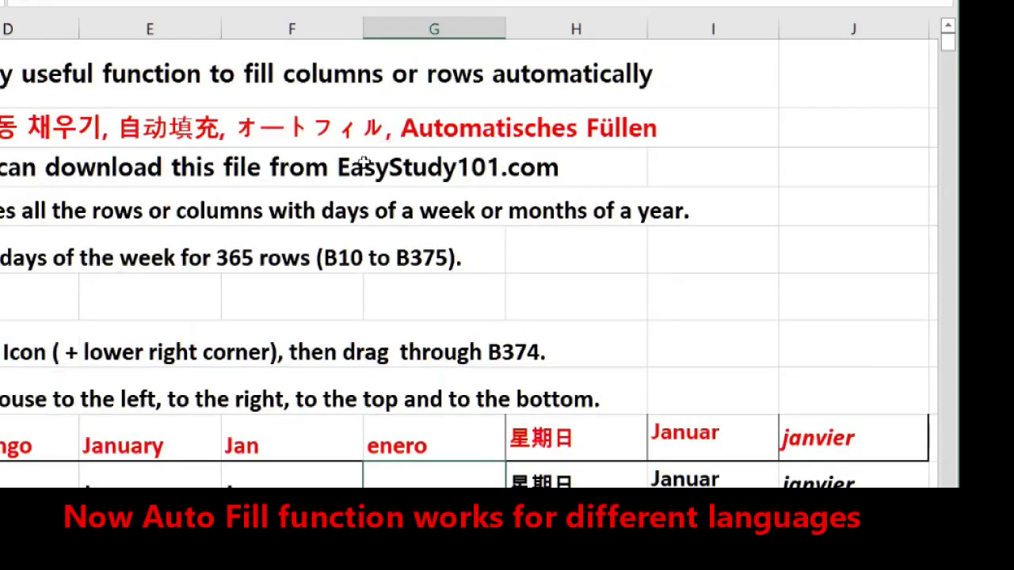
scroll(397, 449, down, 3)
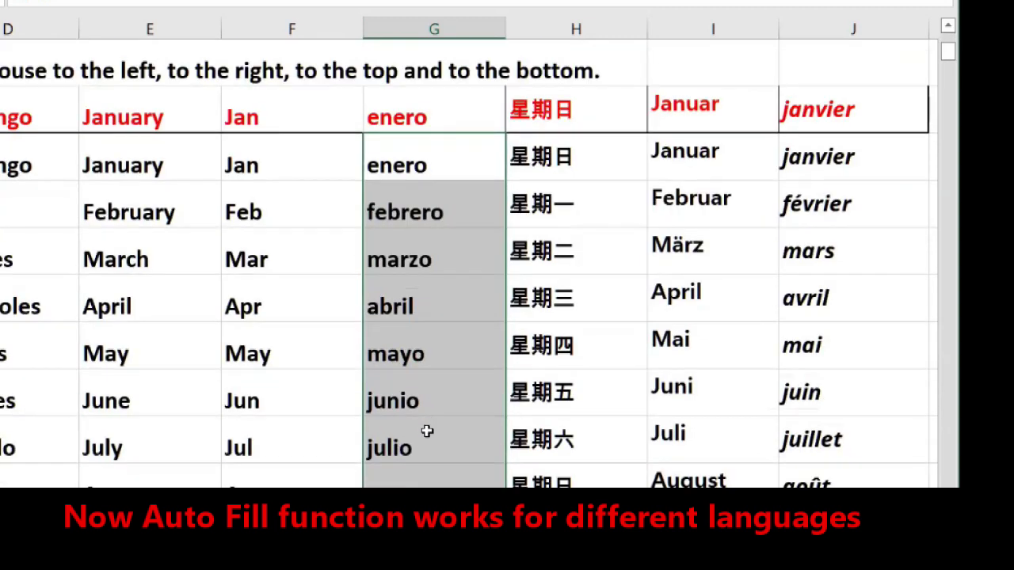